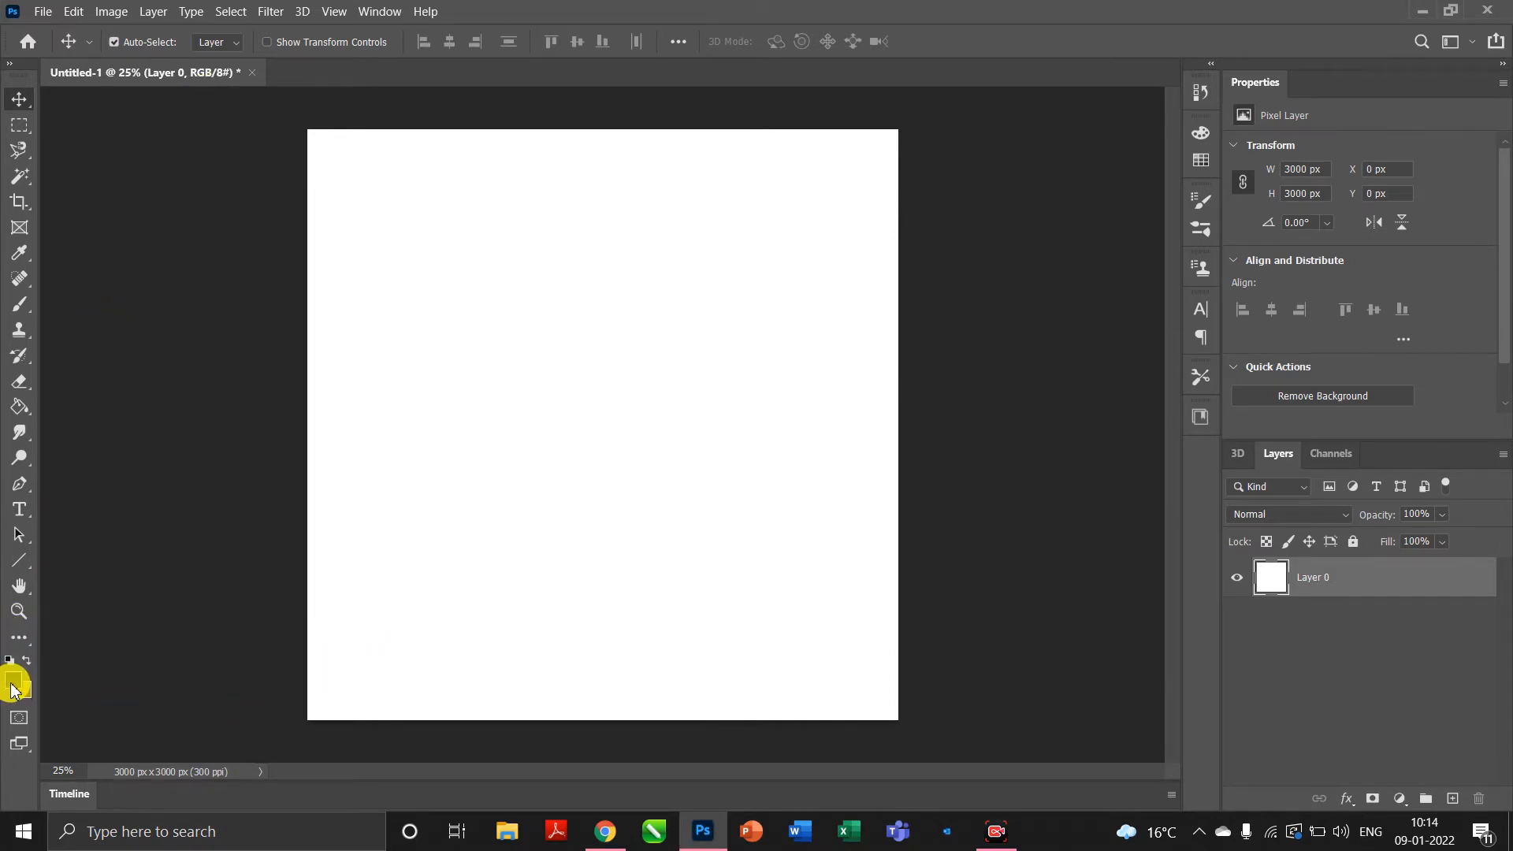
- Set the foreground colour to black (000000) and the background colour to dark gold (b59f0f)
left_click(14, 678)
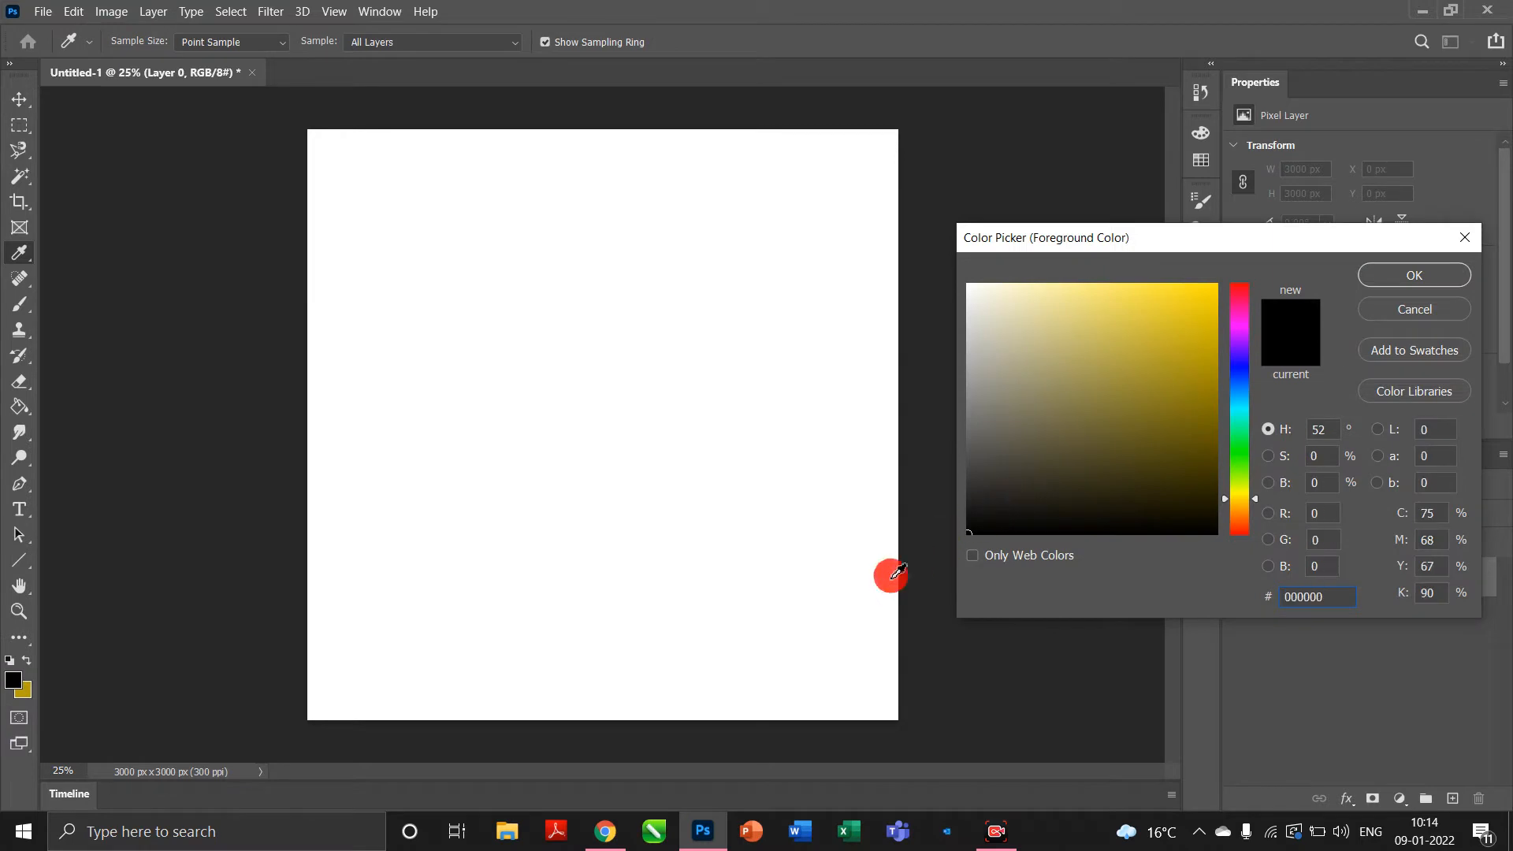
left_click_drag(976, 470, 958, 547)
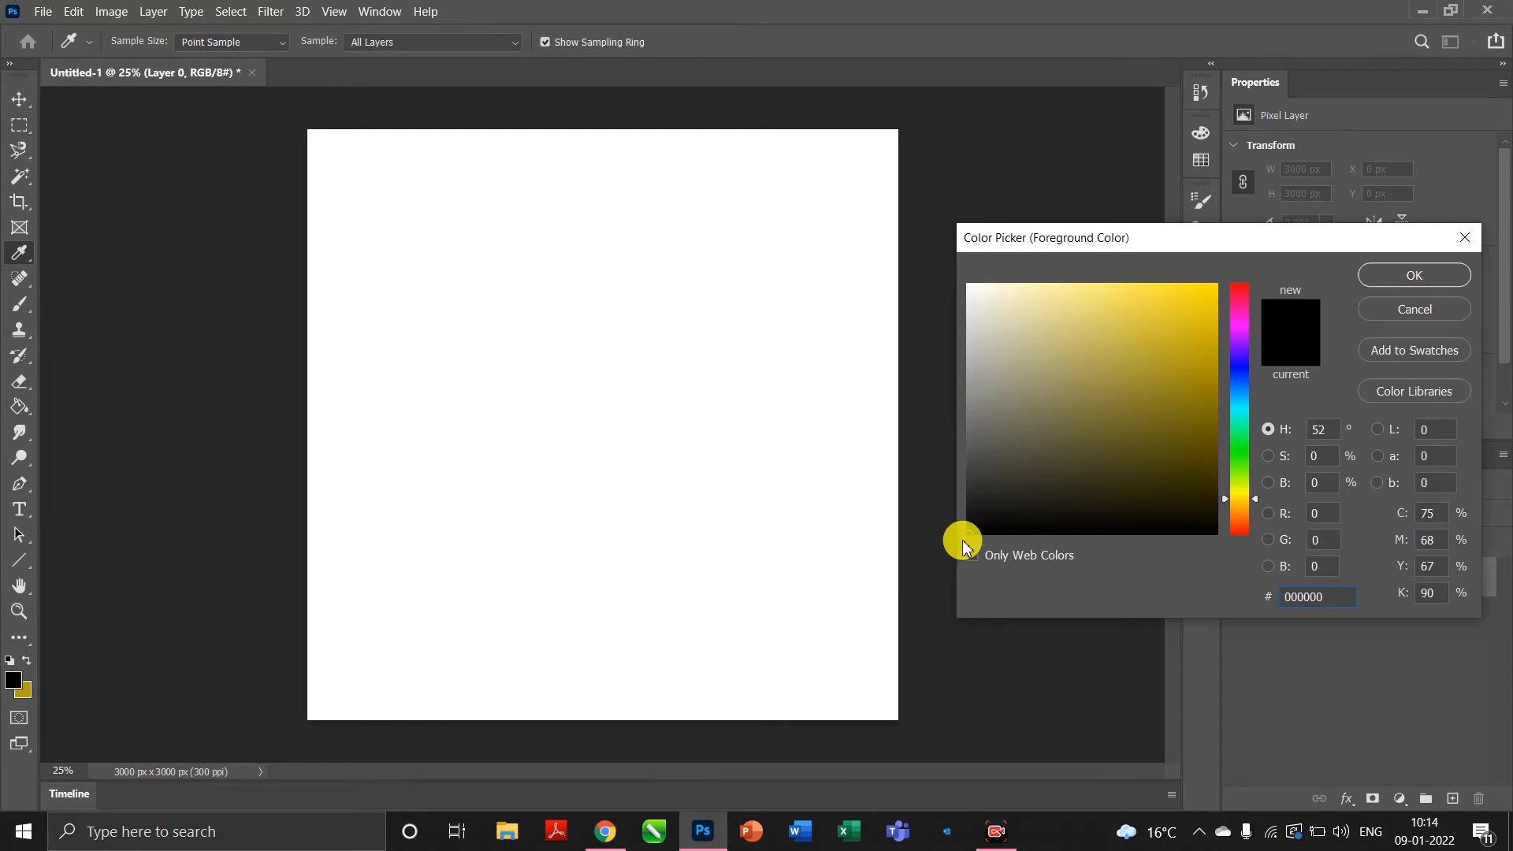
left_click(1414, 277)
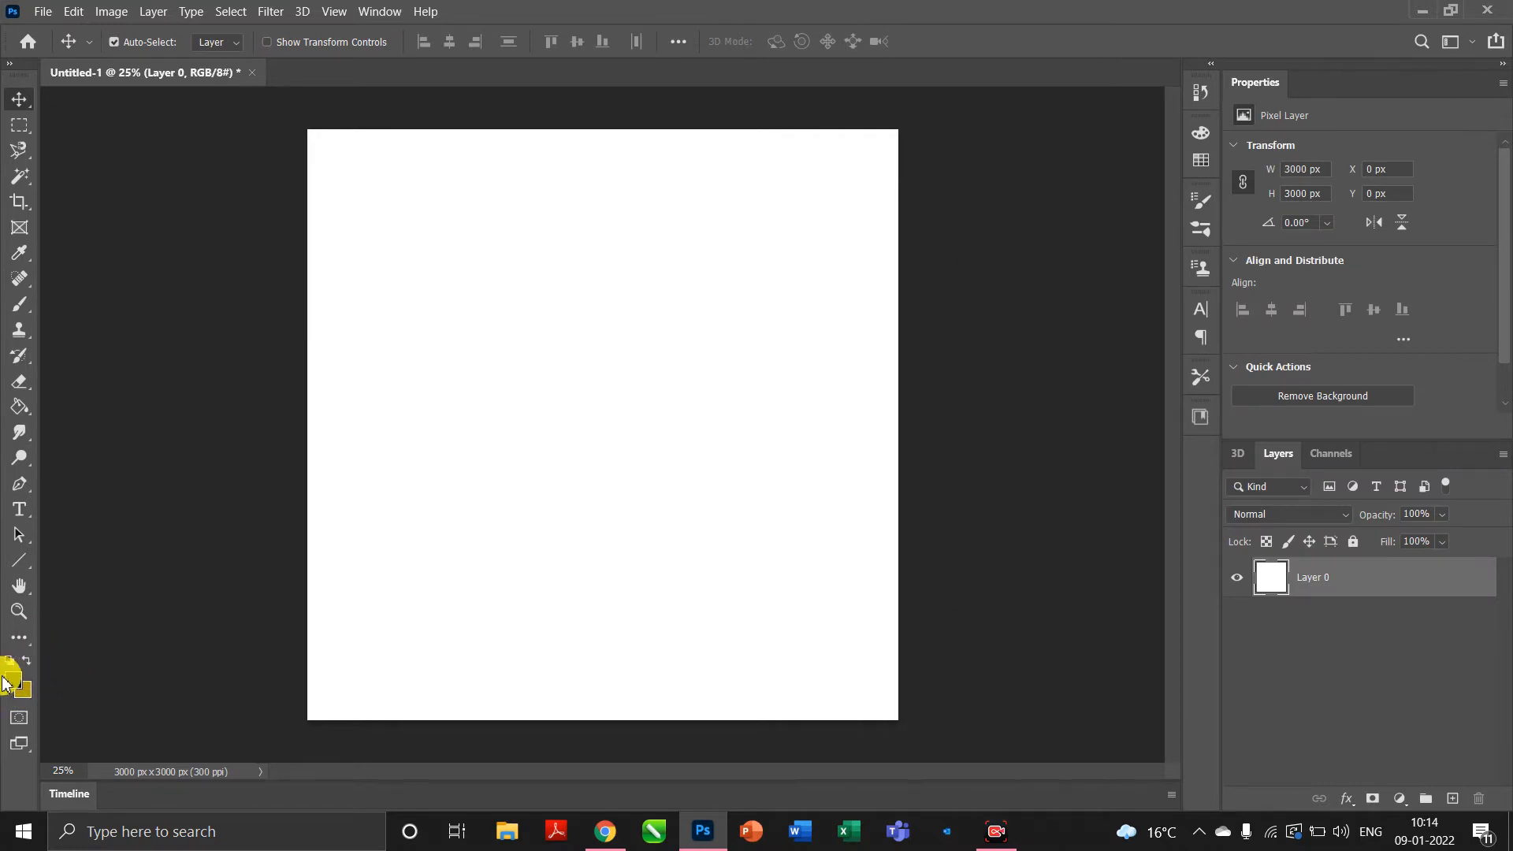
left_click(22, 691)
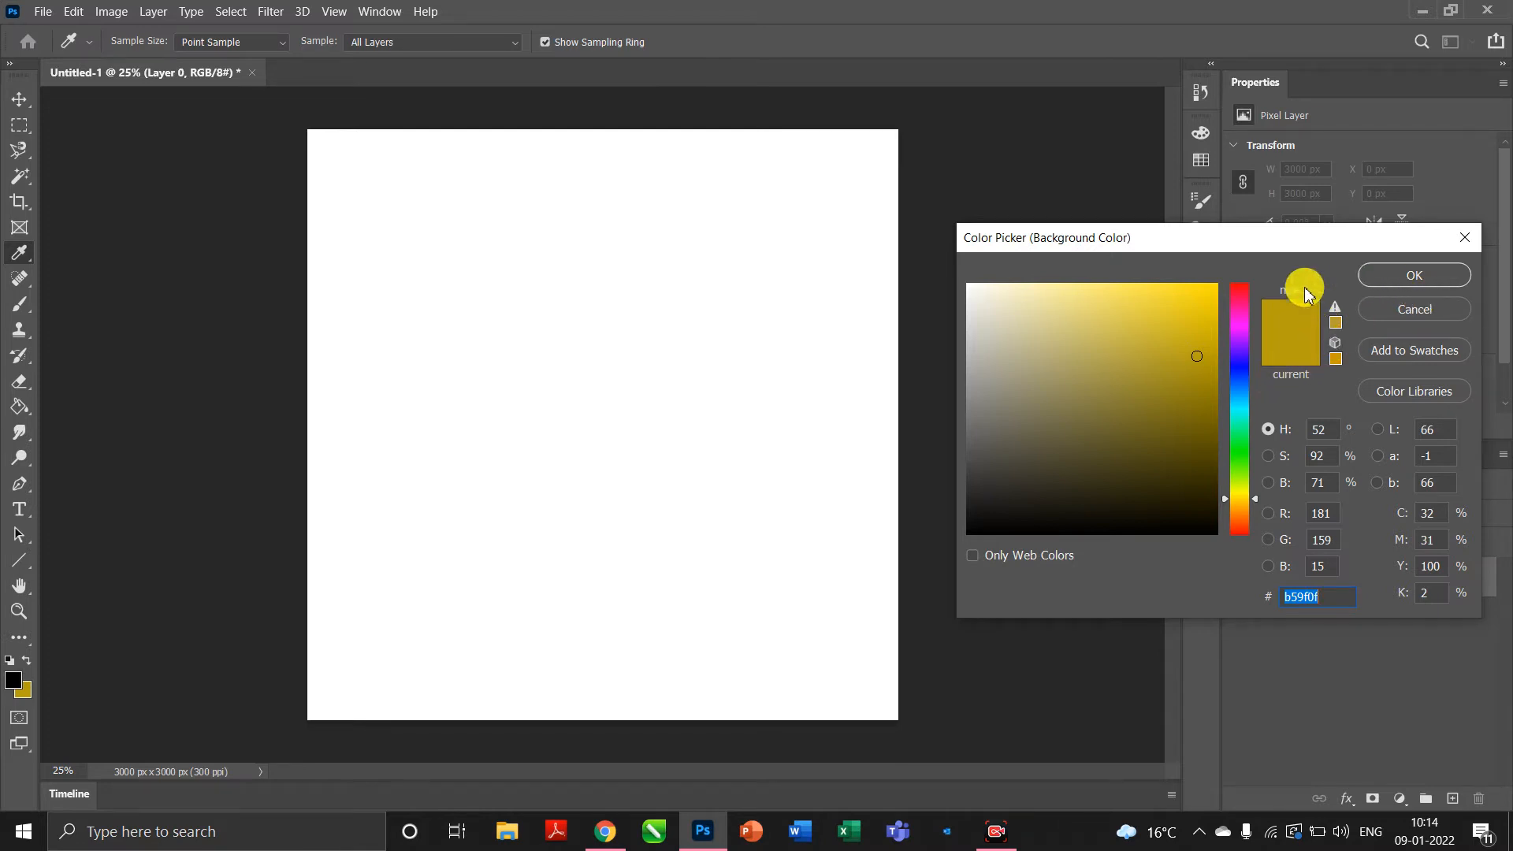
left_click(1318, 599)
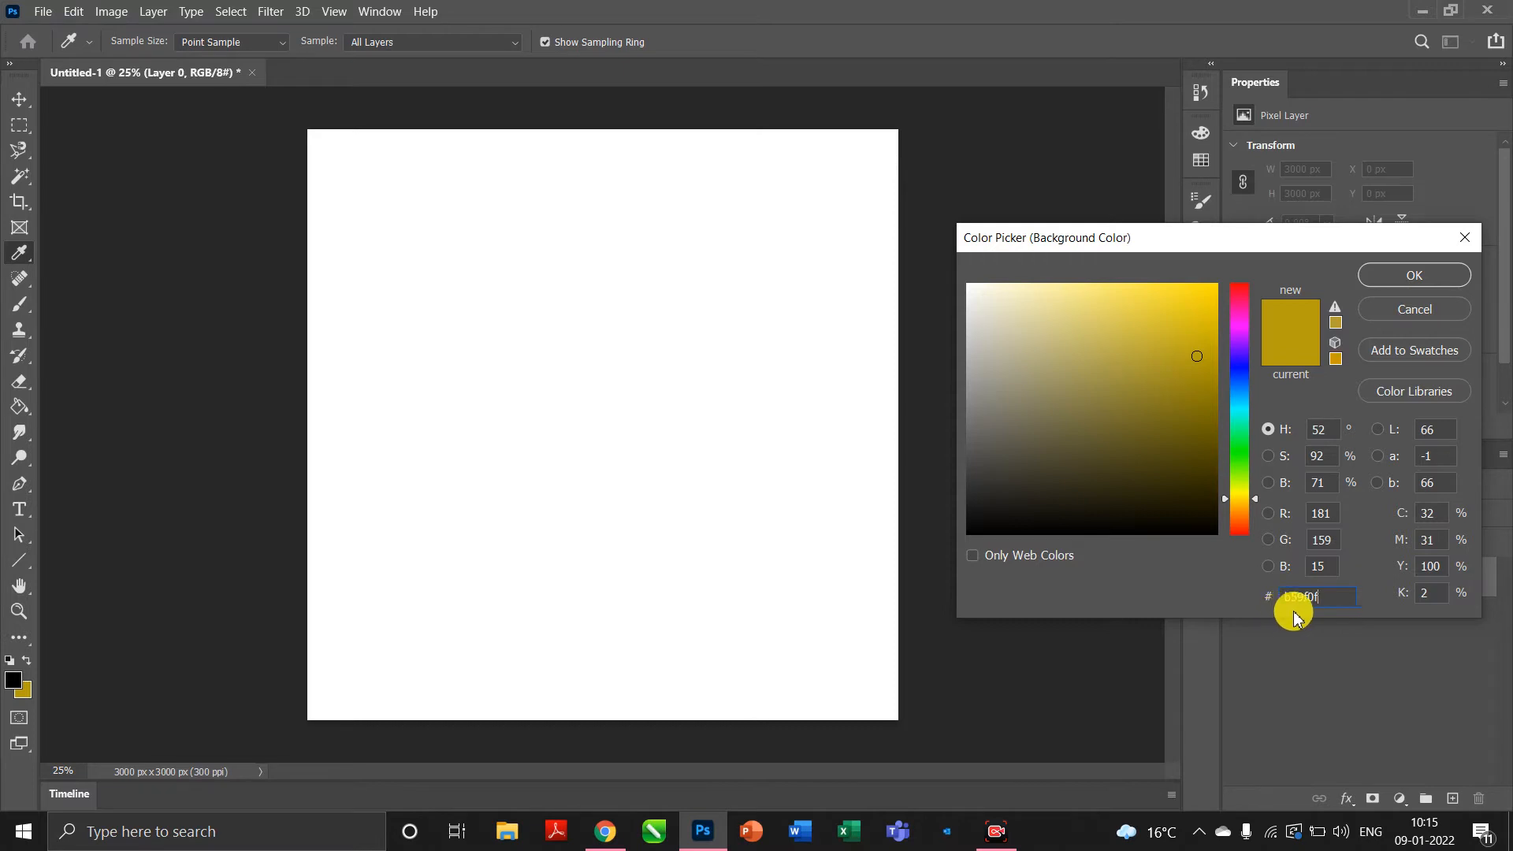
left_click(1402, 289)
key("v")
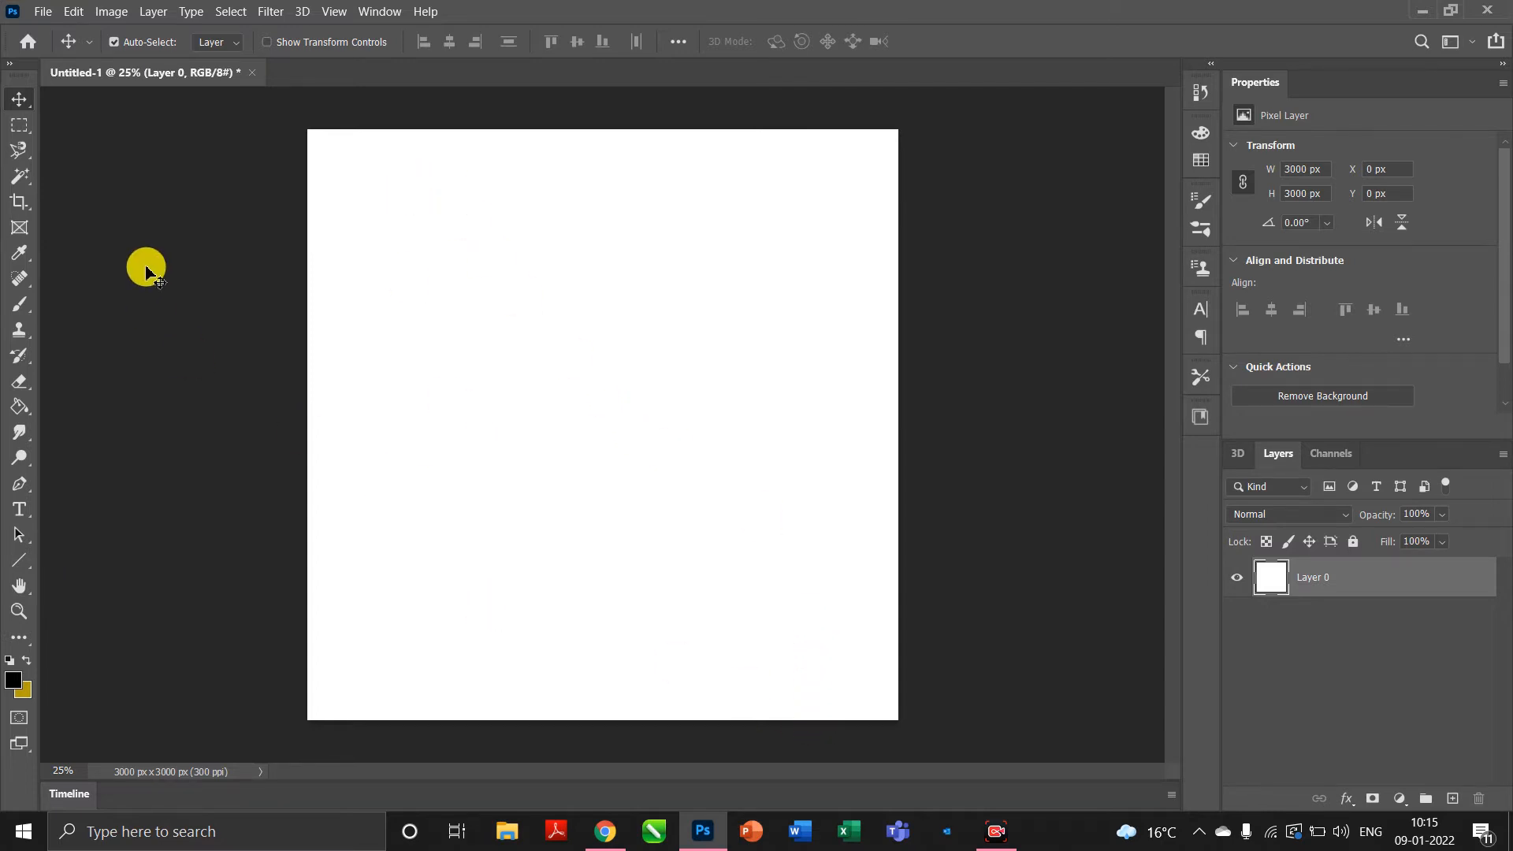
- Fill Layer 0 with the Clouds render filter using the black and gold colours
left_click(268, 14)
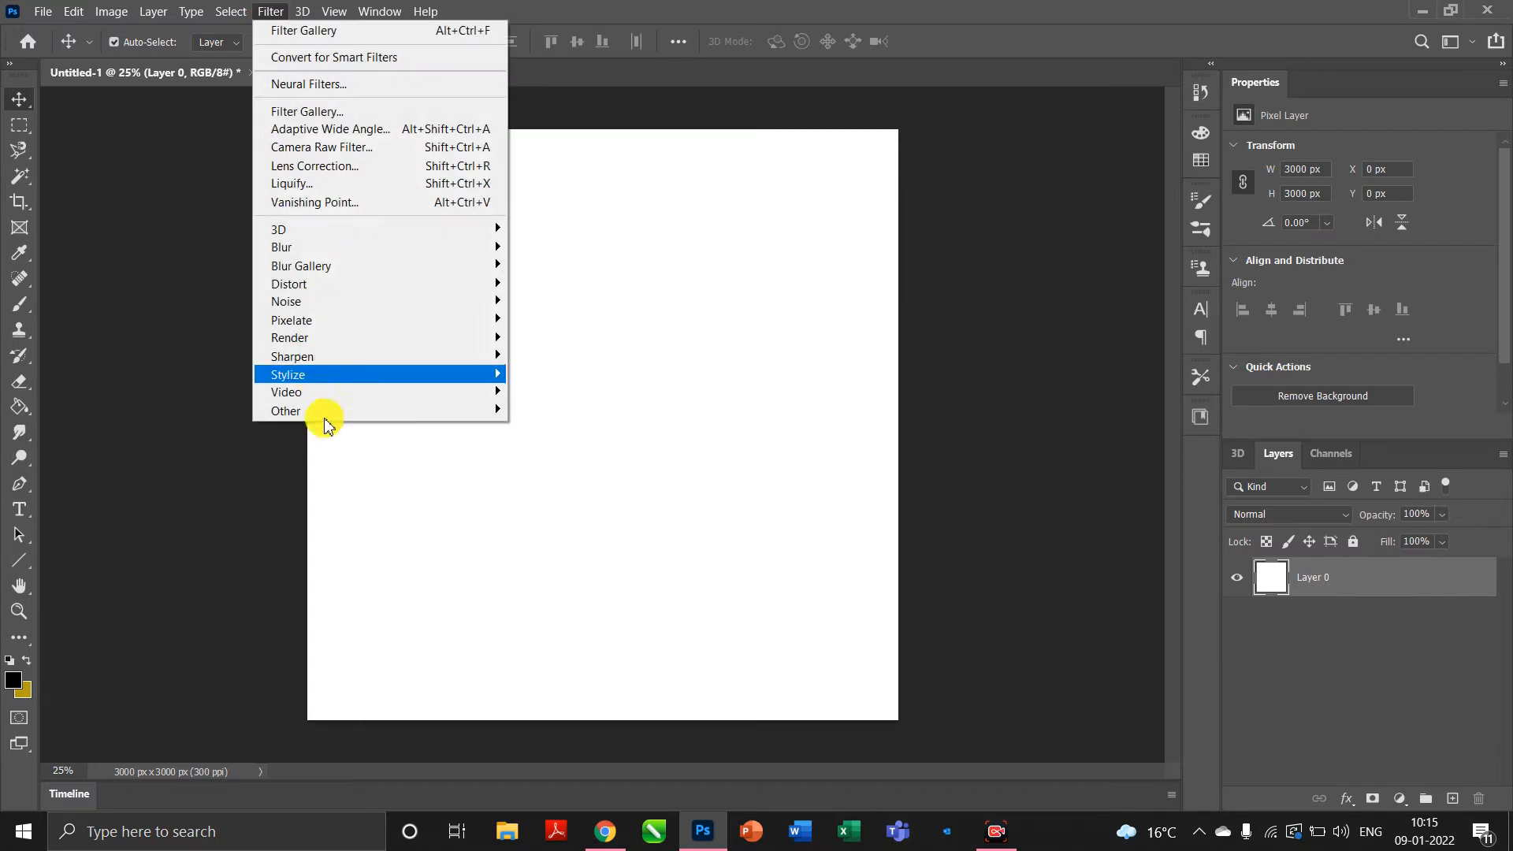
mouse_move(364, 348)
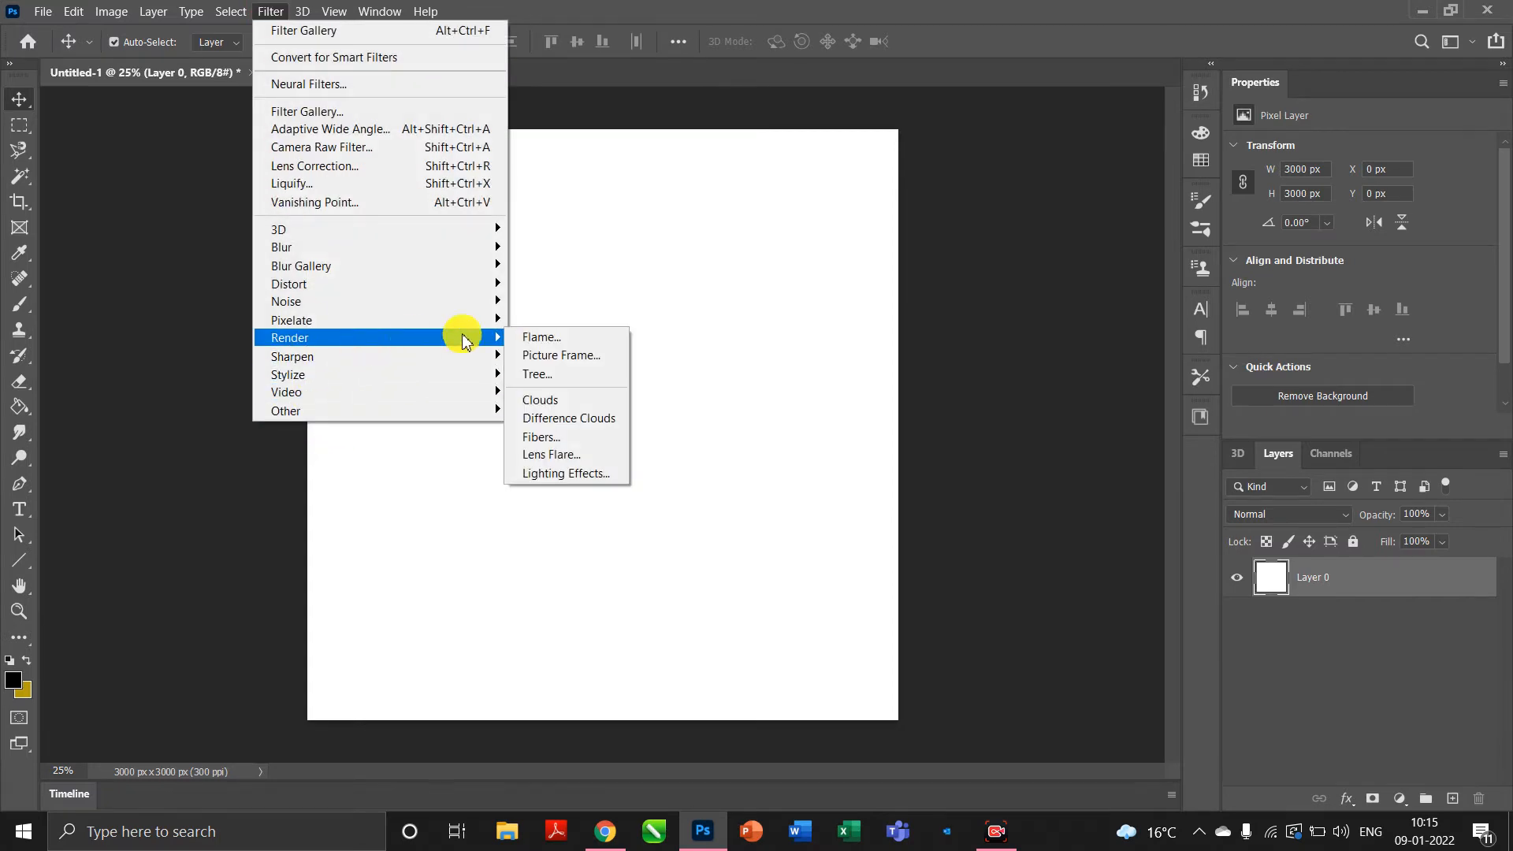
left_click(551, 399)
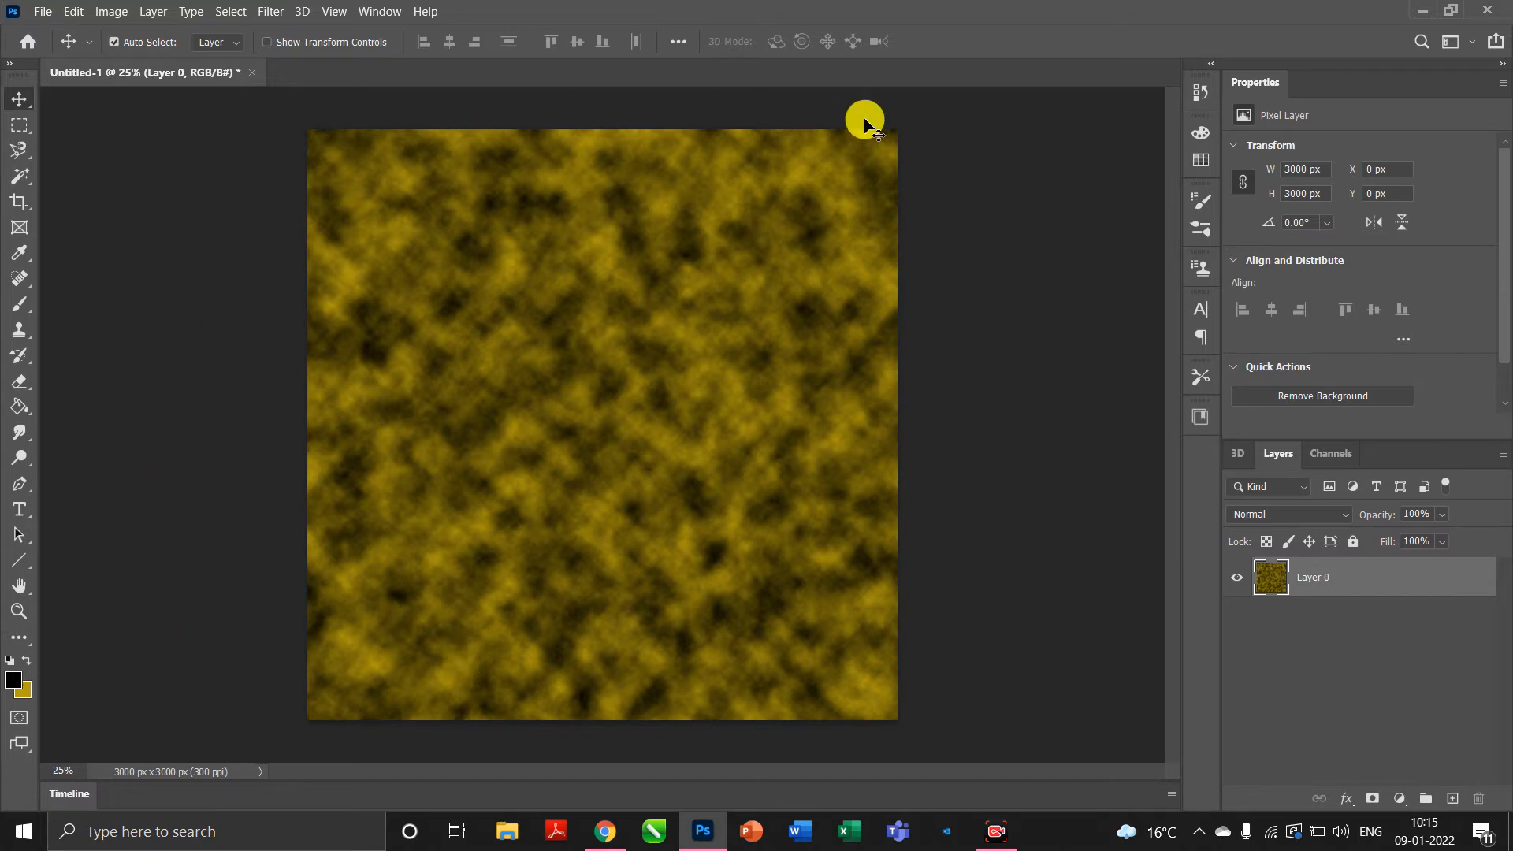
- Open the Filter Gallery for Layer 0 with the Distort filter Glass chosen, previewing the whole canvas at 25%
left_click(276, 13)
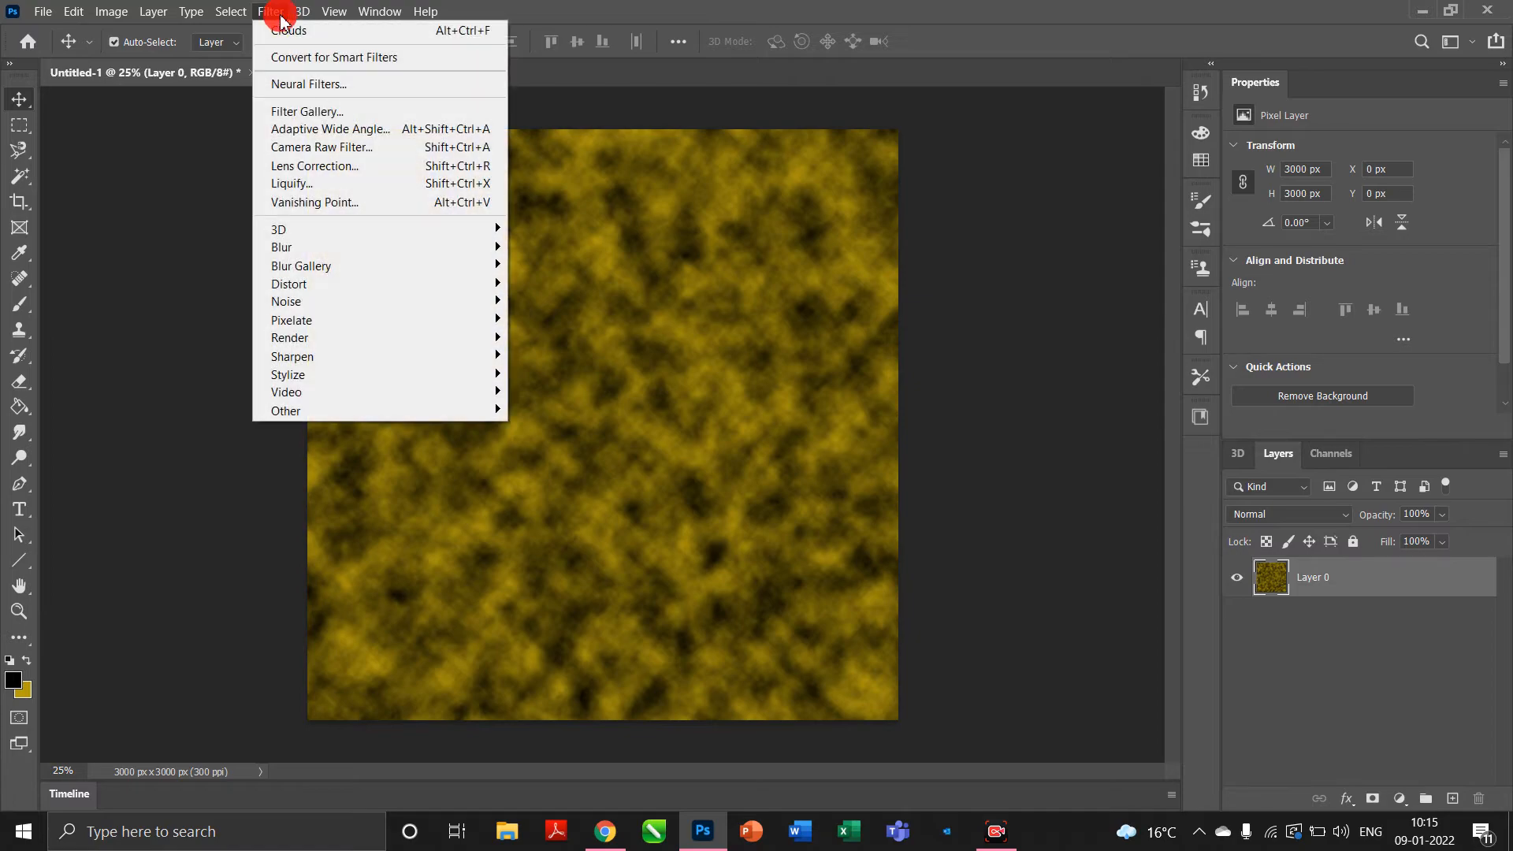
left_click(303, 113)
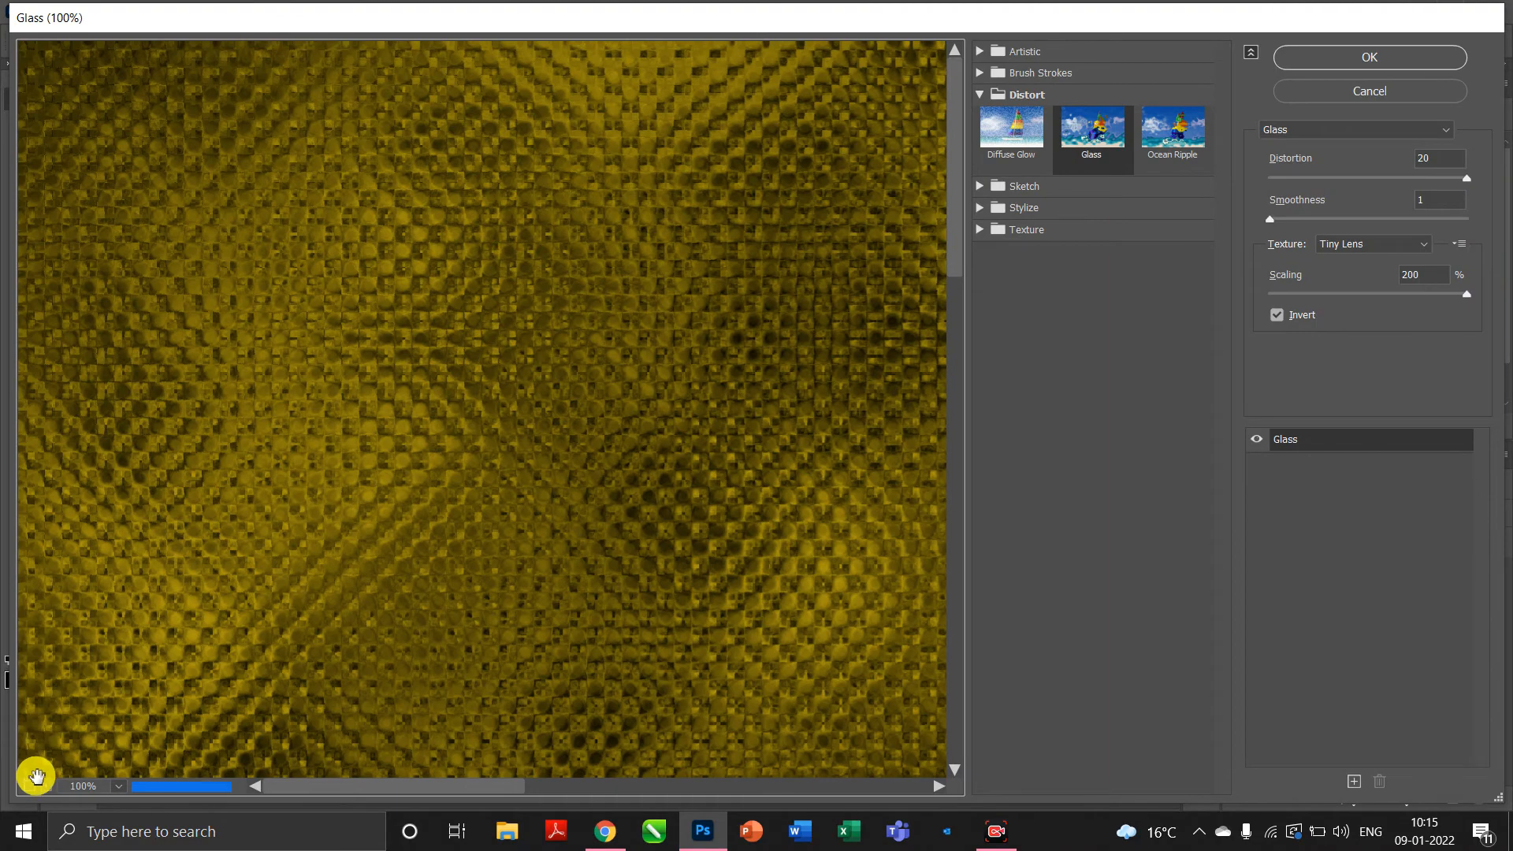
left_click(35, 787)
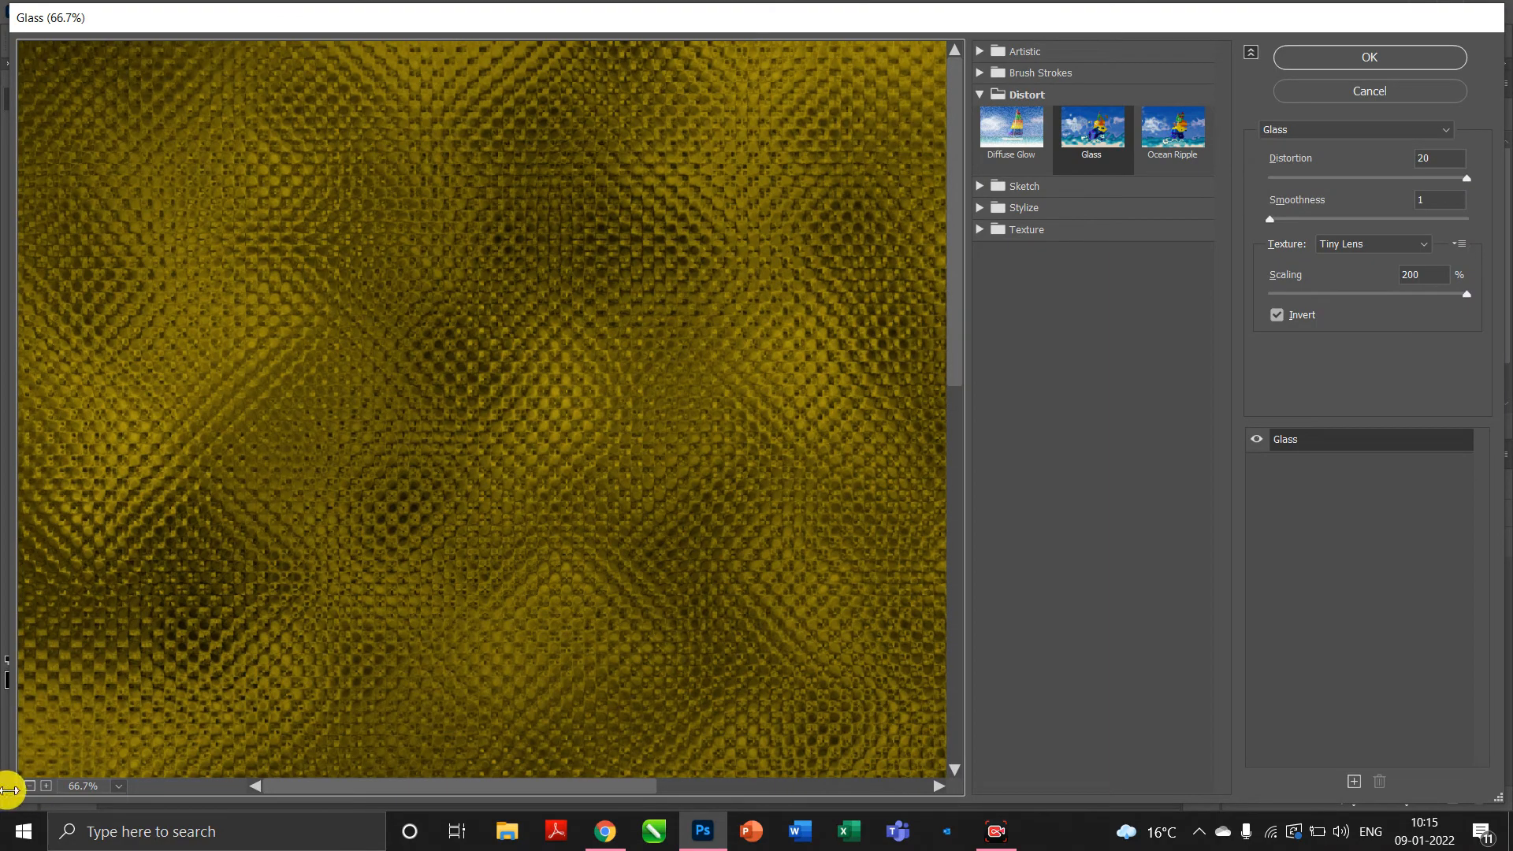
left_click(27, 787)
left_click(28, 787)
left_click(28, 787)
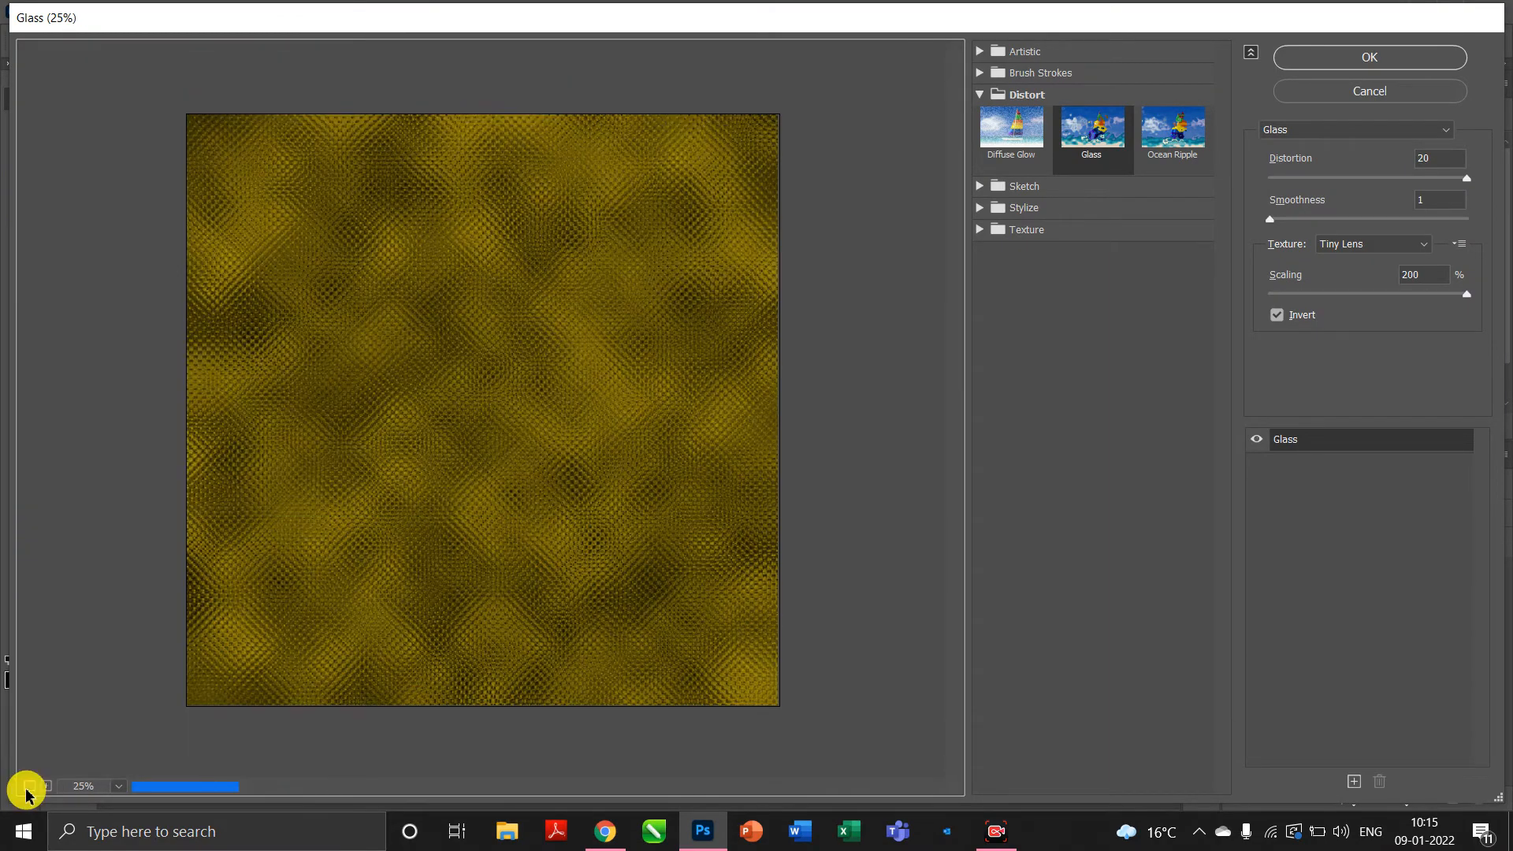
left_click(979, 94)
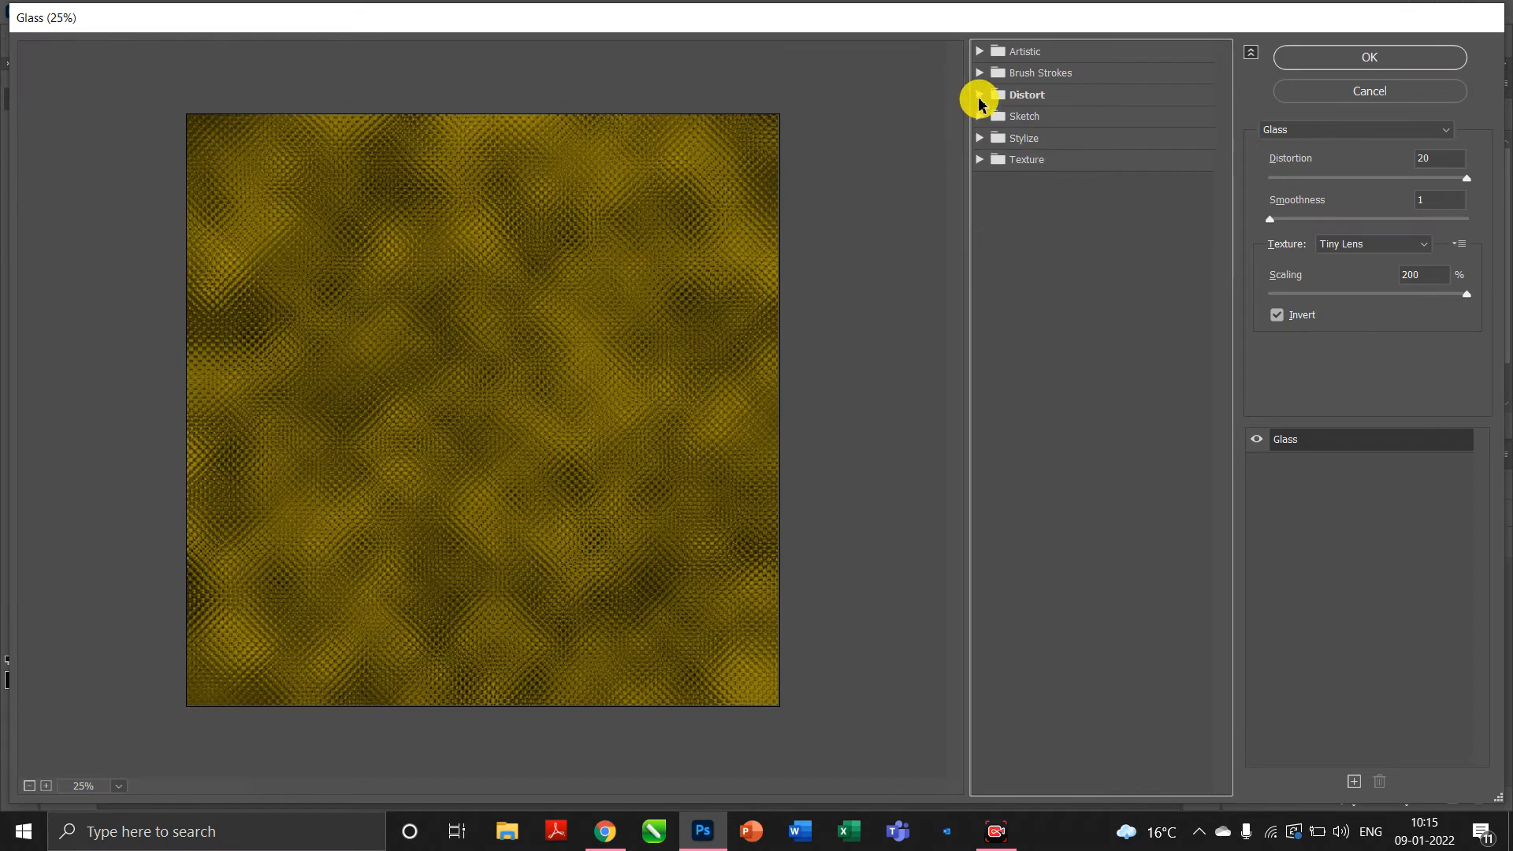
left_click(979, 95)
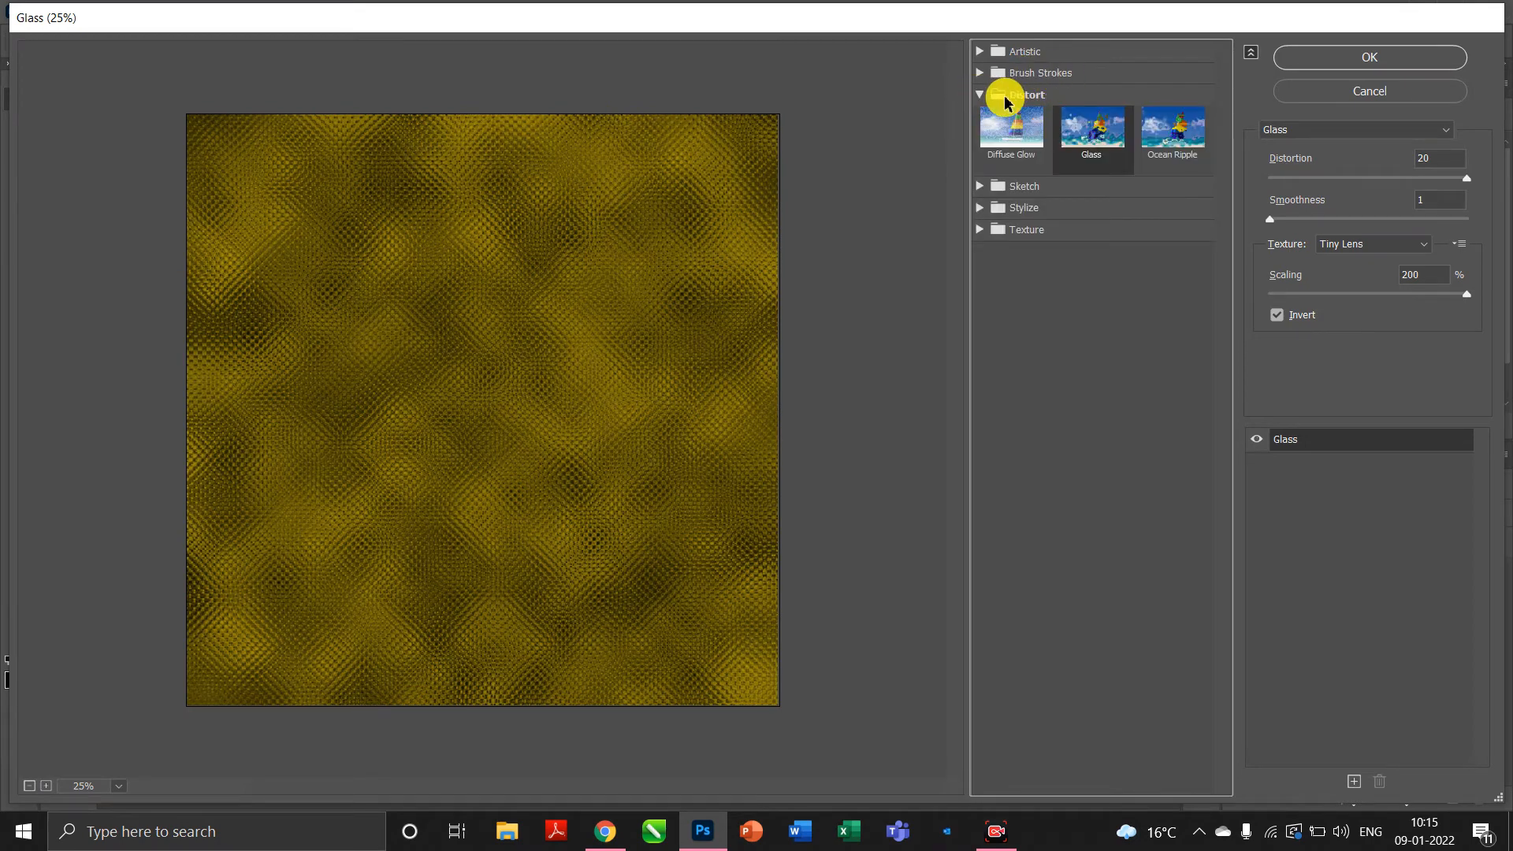
left_click(1099, 184)
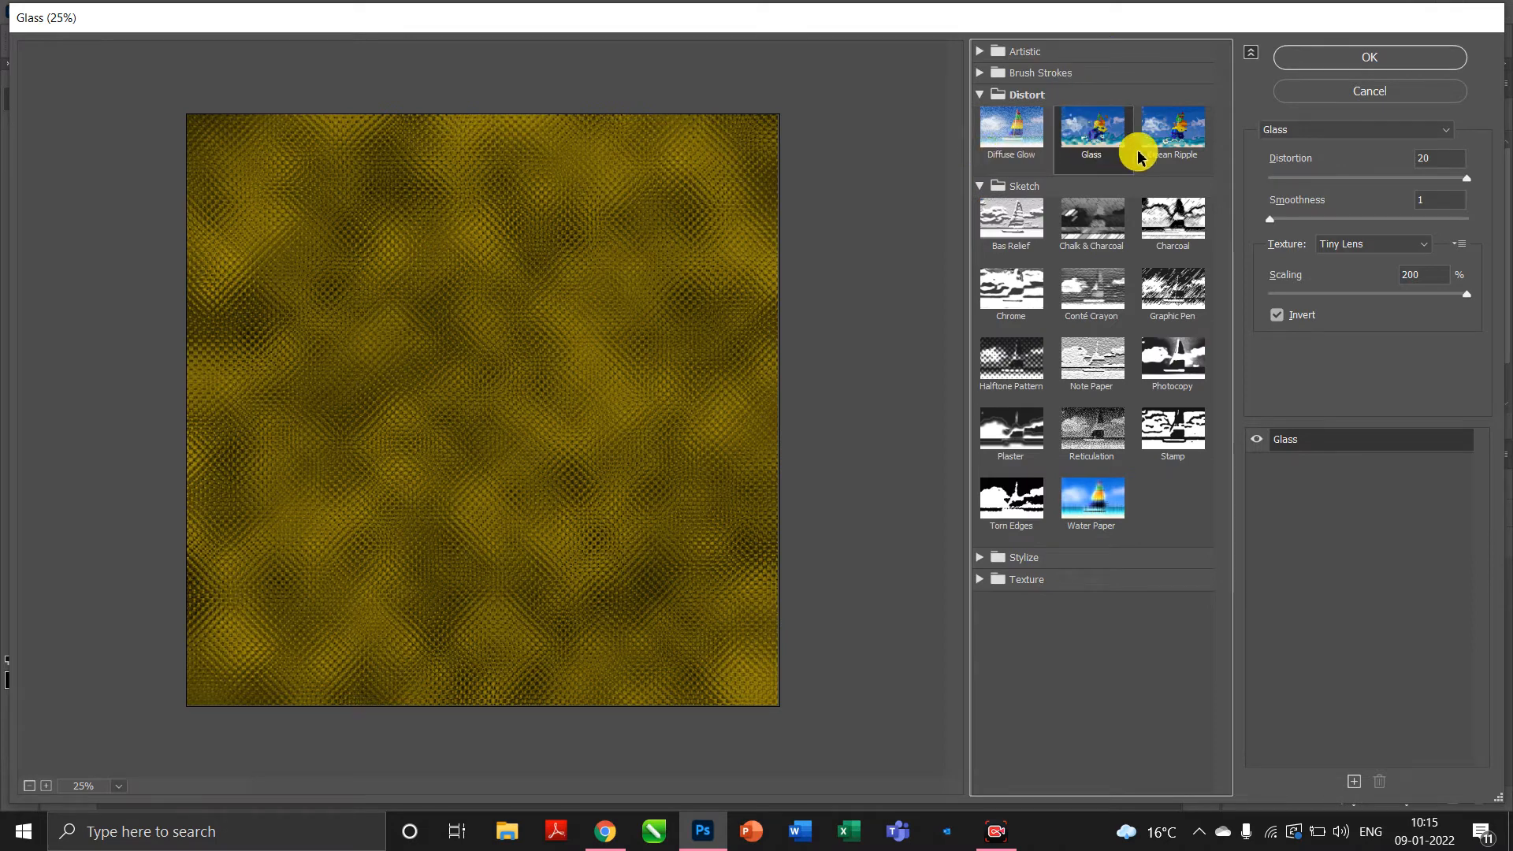
- Apply the Glass filter with Distortion 20, Smoothness 1, inverted Tiny Lens texture and Scaling 200%
left_click(1464, 178)
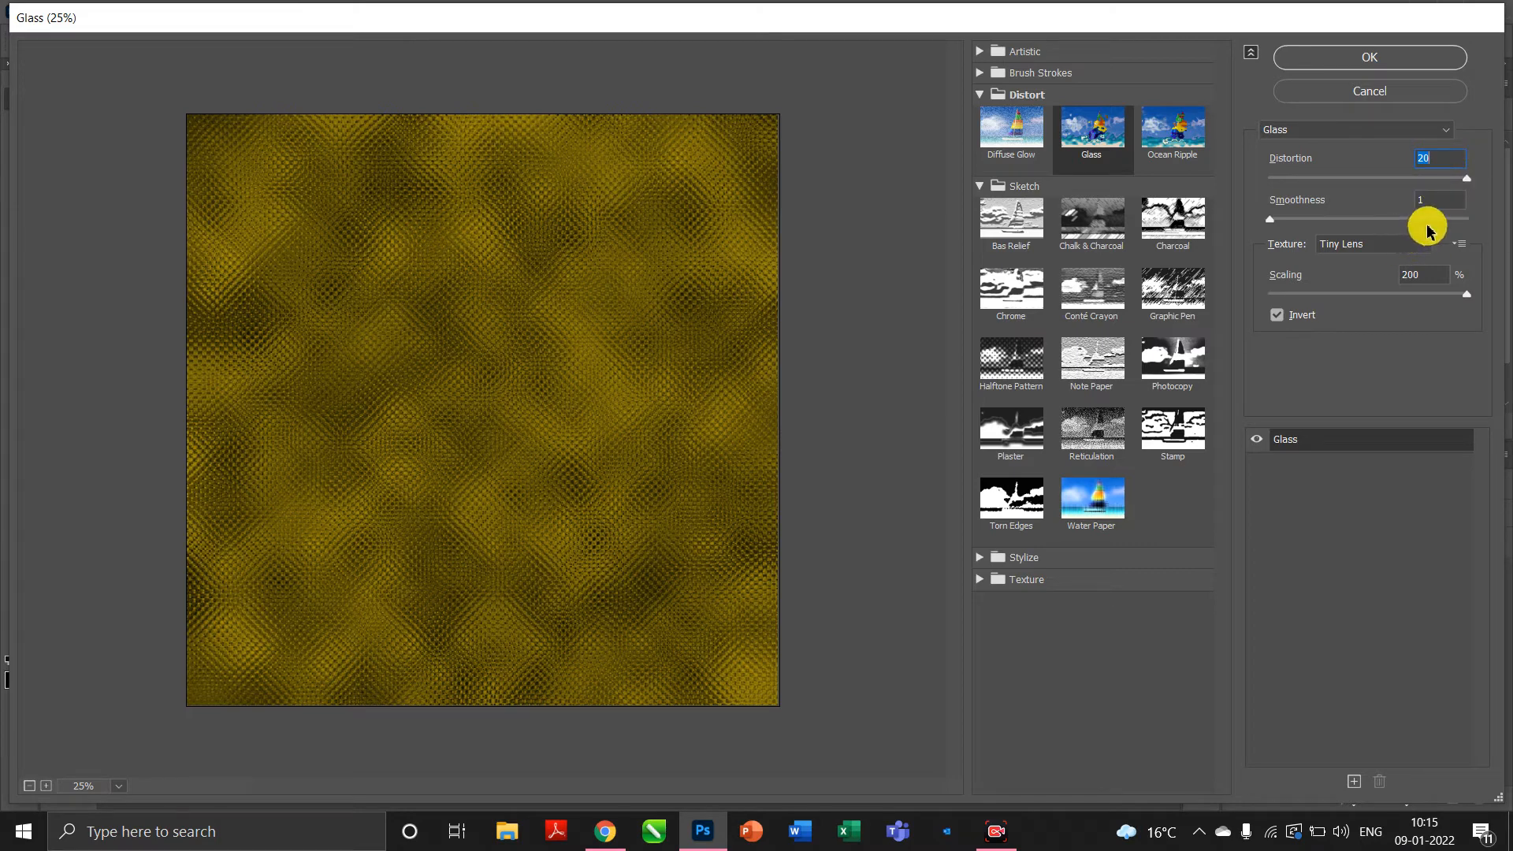
left_click(1433, 198)
left_click(1466, 293)
left_click_drag(1478, 297, 1320, 299)
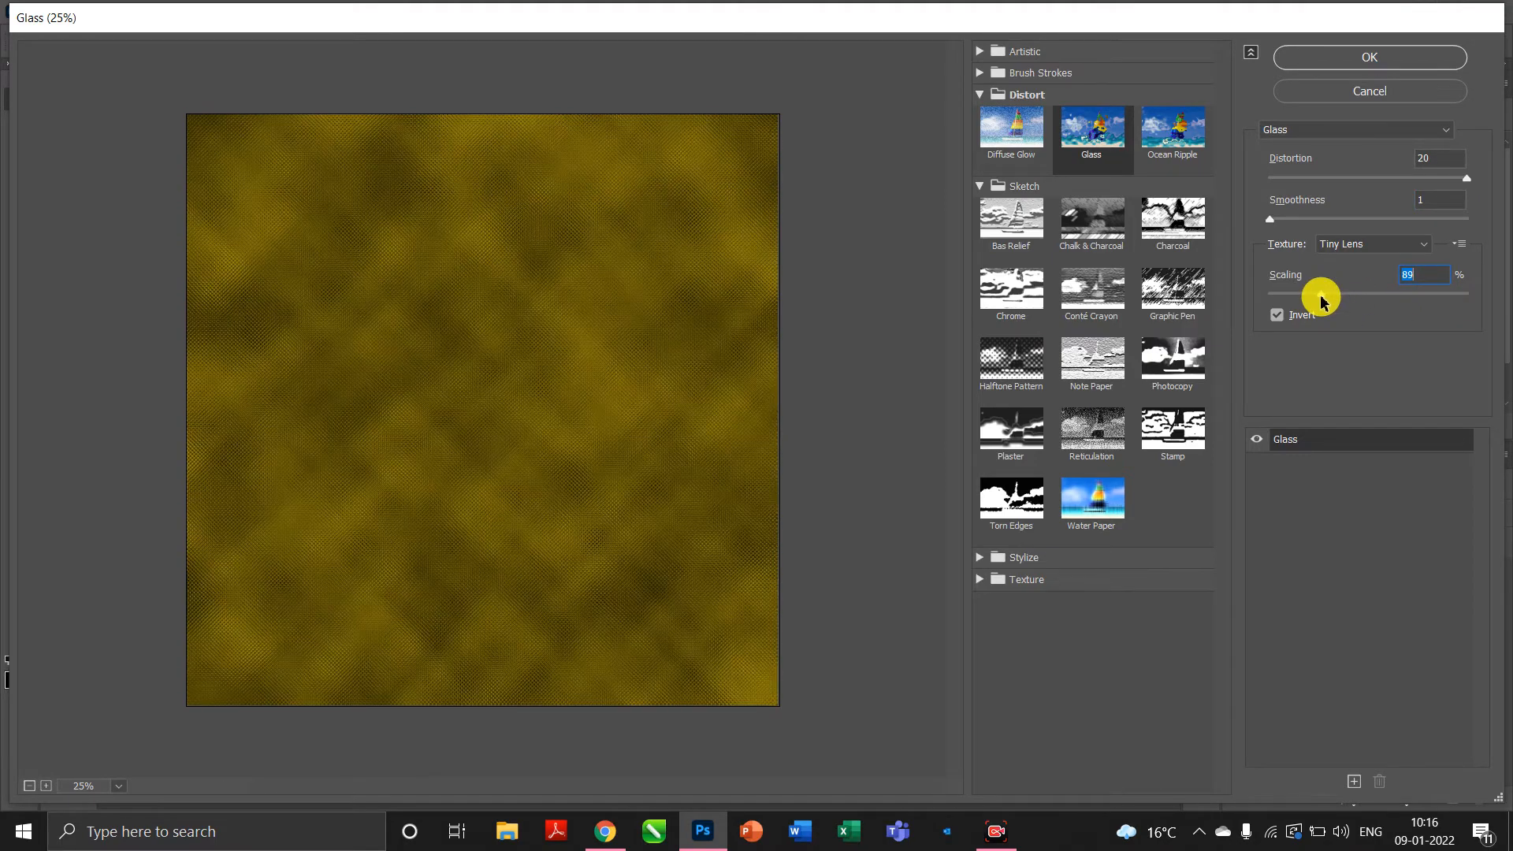
left_click_drag(1320, 299, 1476, 297)
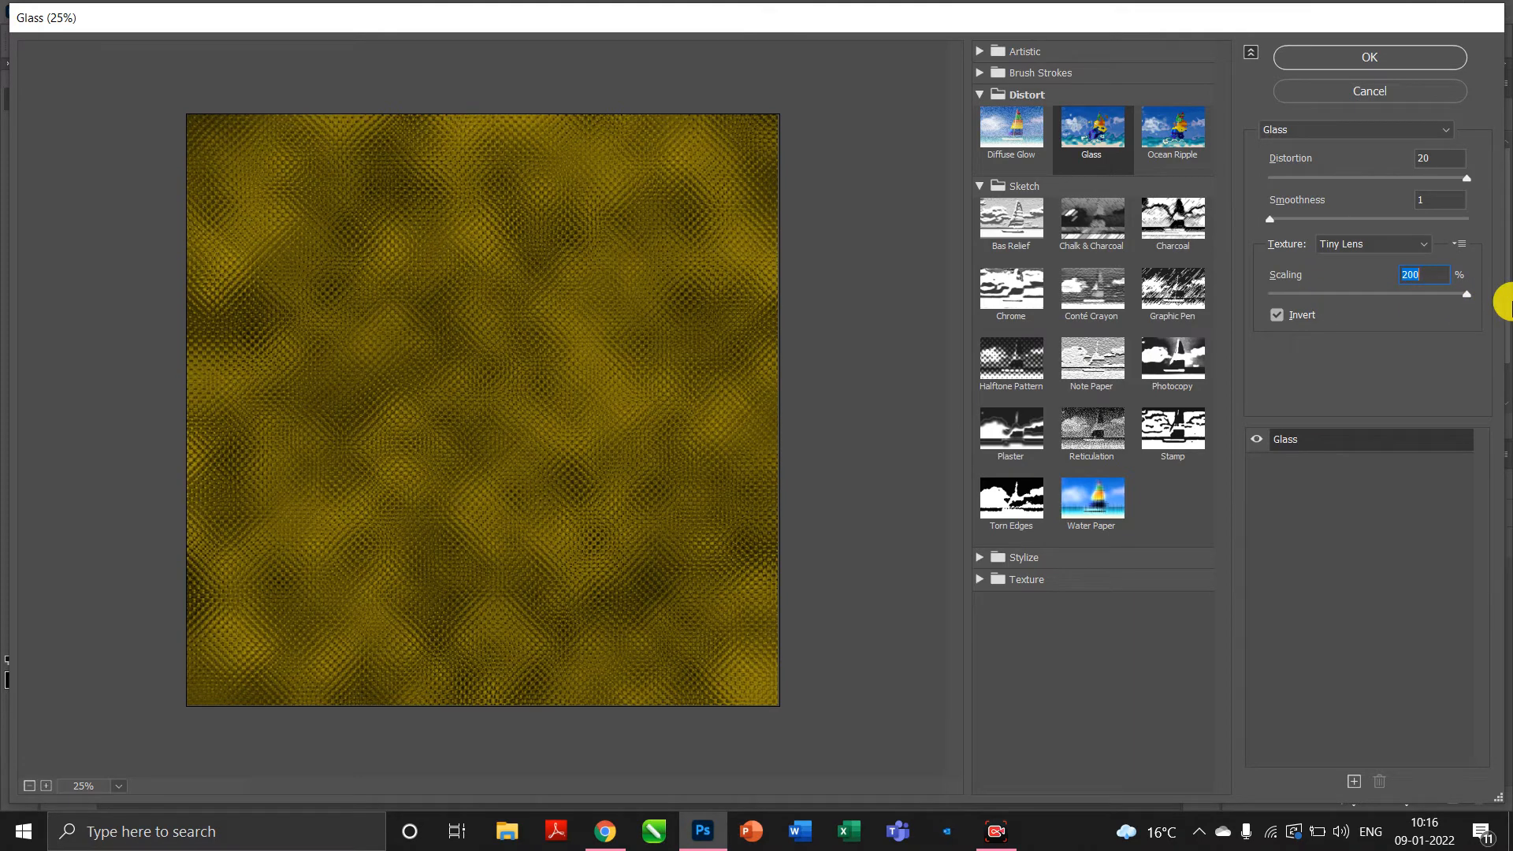
left_click(1454, 59)
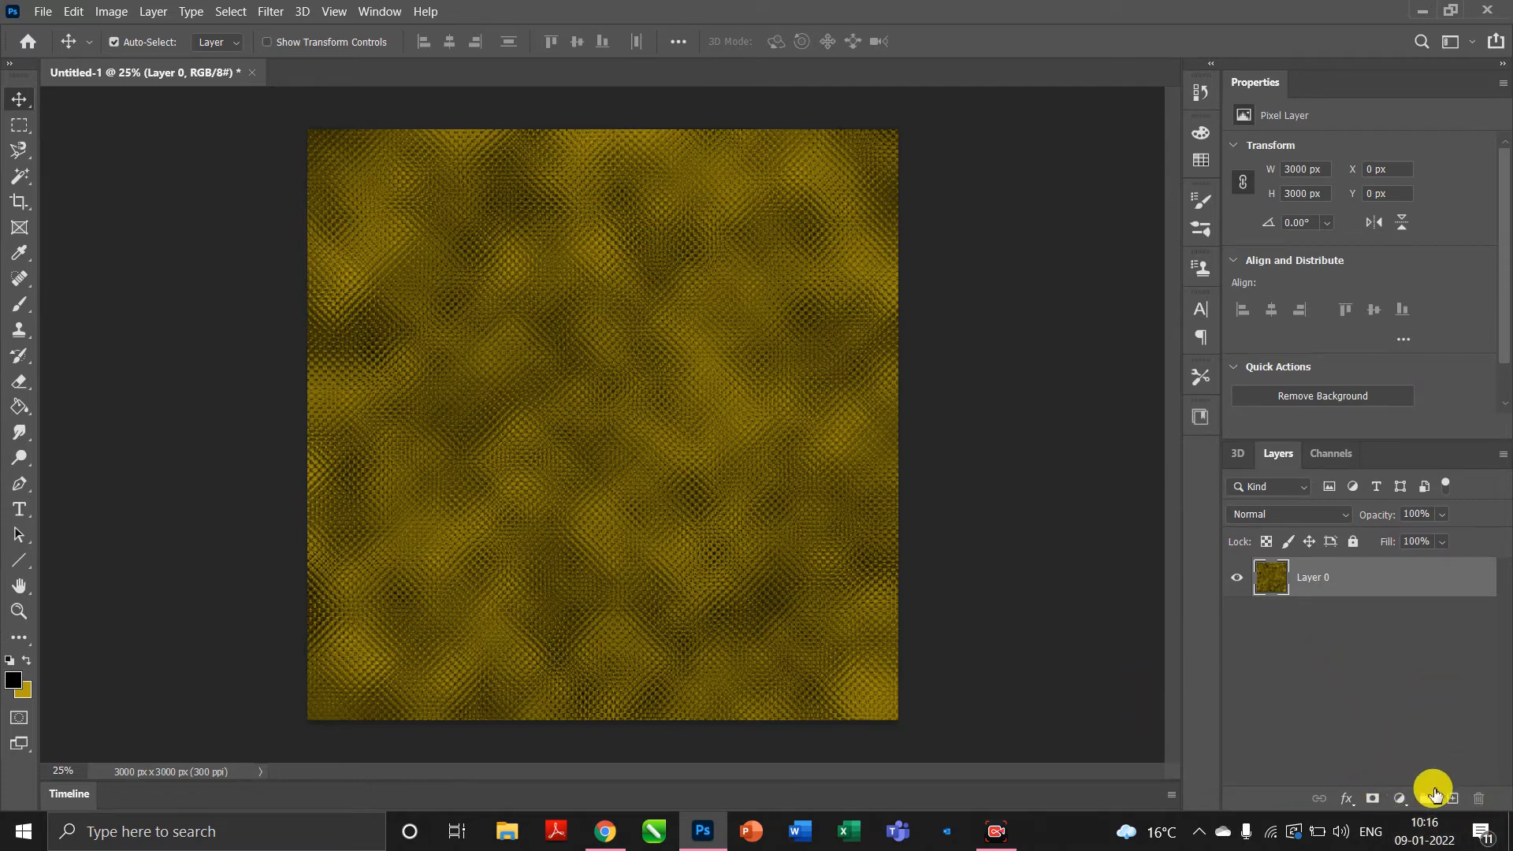
- Add a Curves adjustment layer above Layer 0 and bend its RGB curve into a gentle S, raising highlights and lowering shadows
left_click(1401, 799)
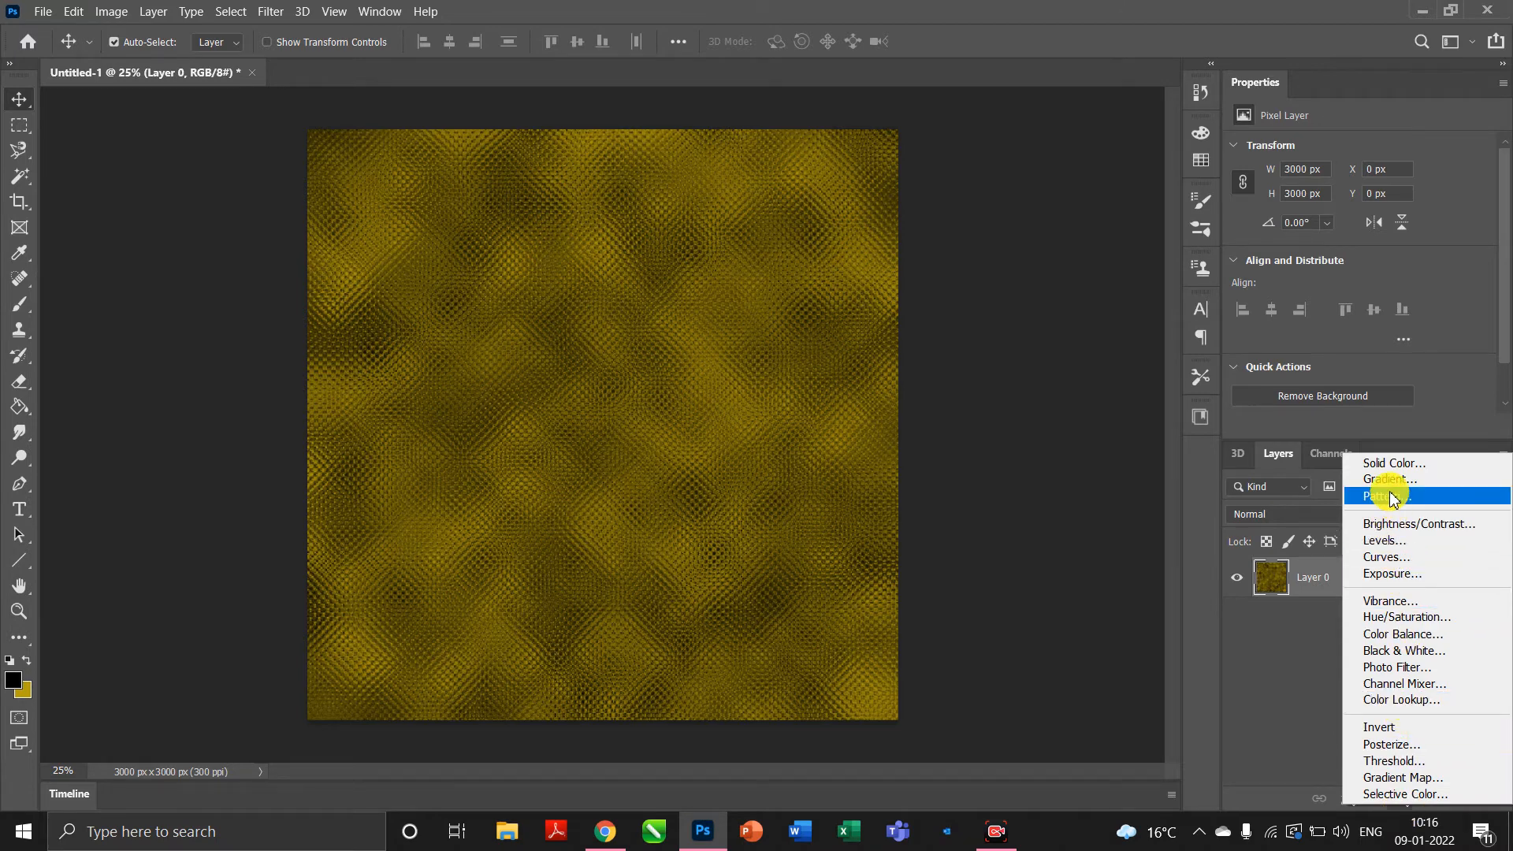
left_click(1397, 557)
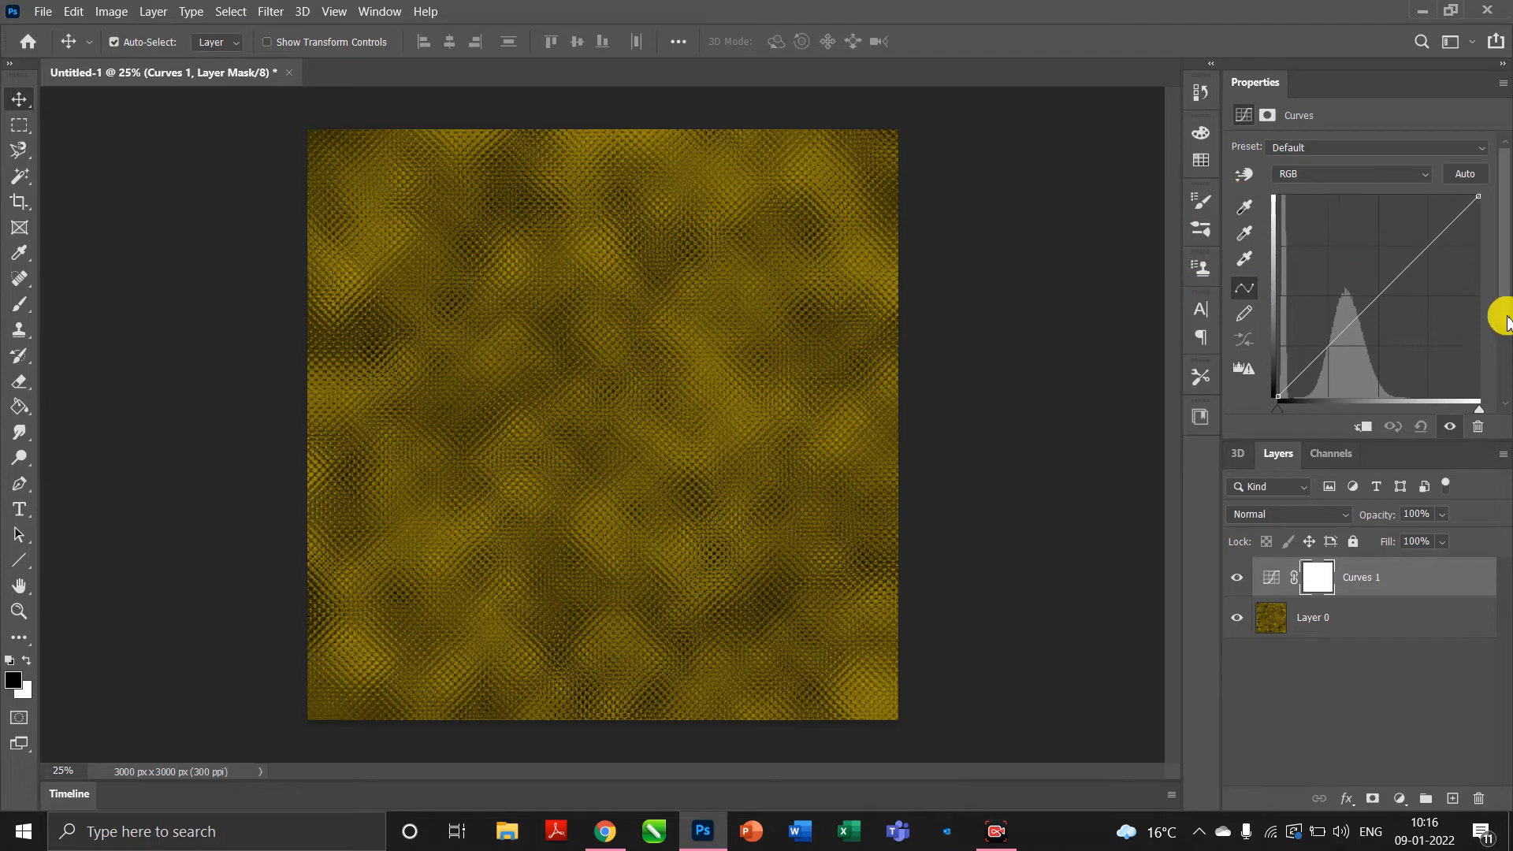
left_click(1396, 185)
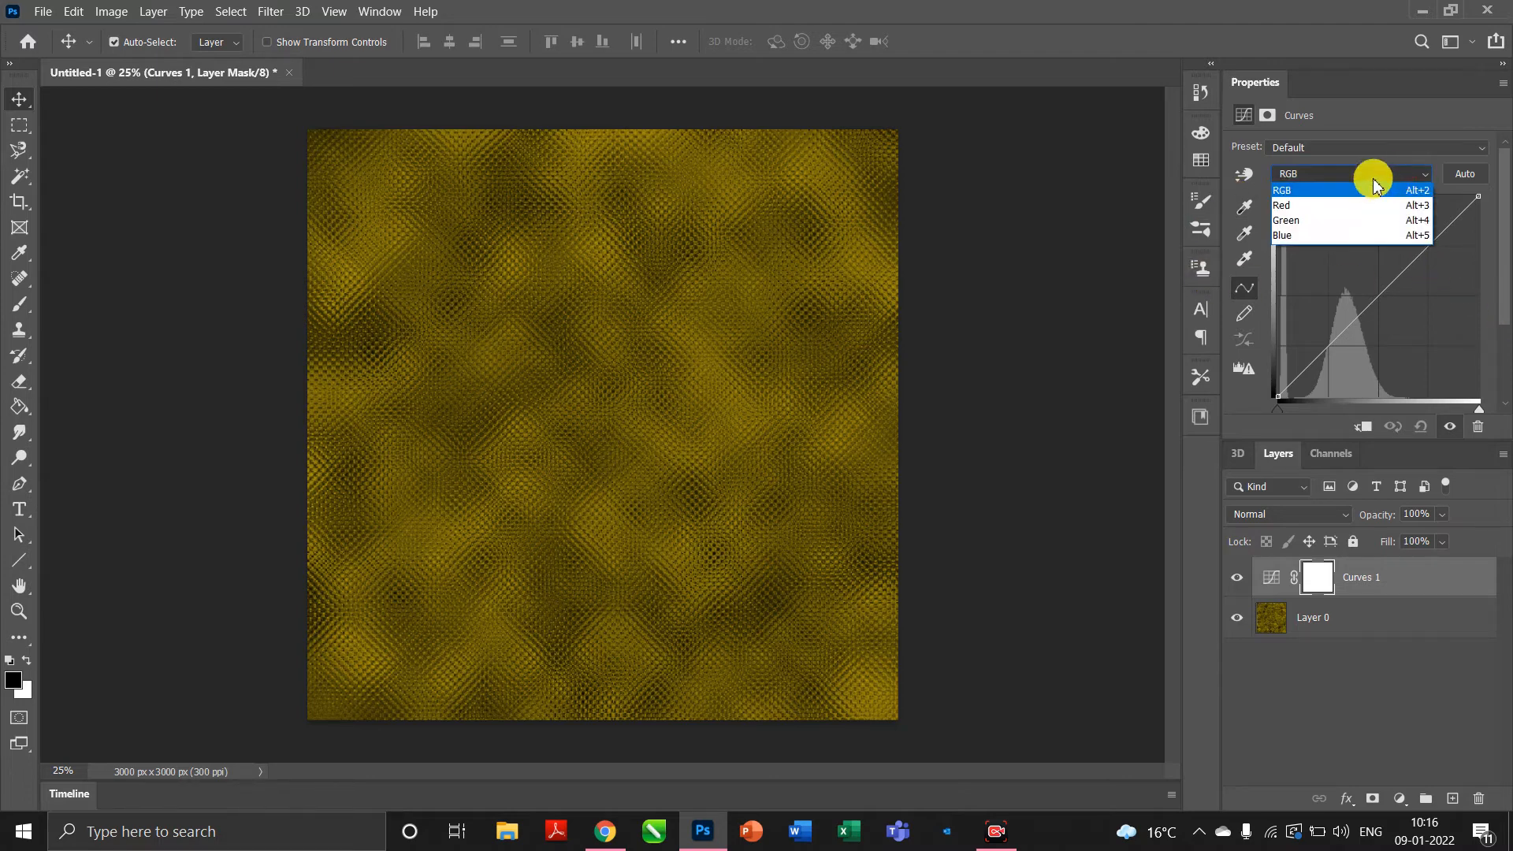
left_click(1434, 192)
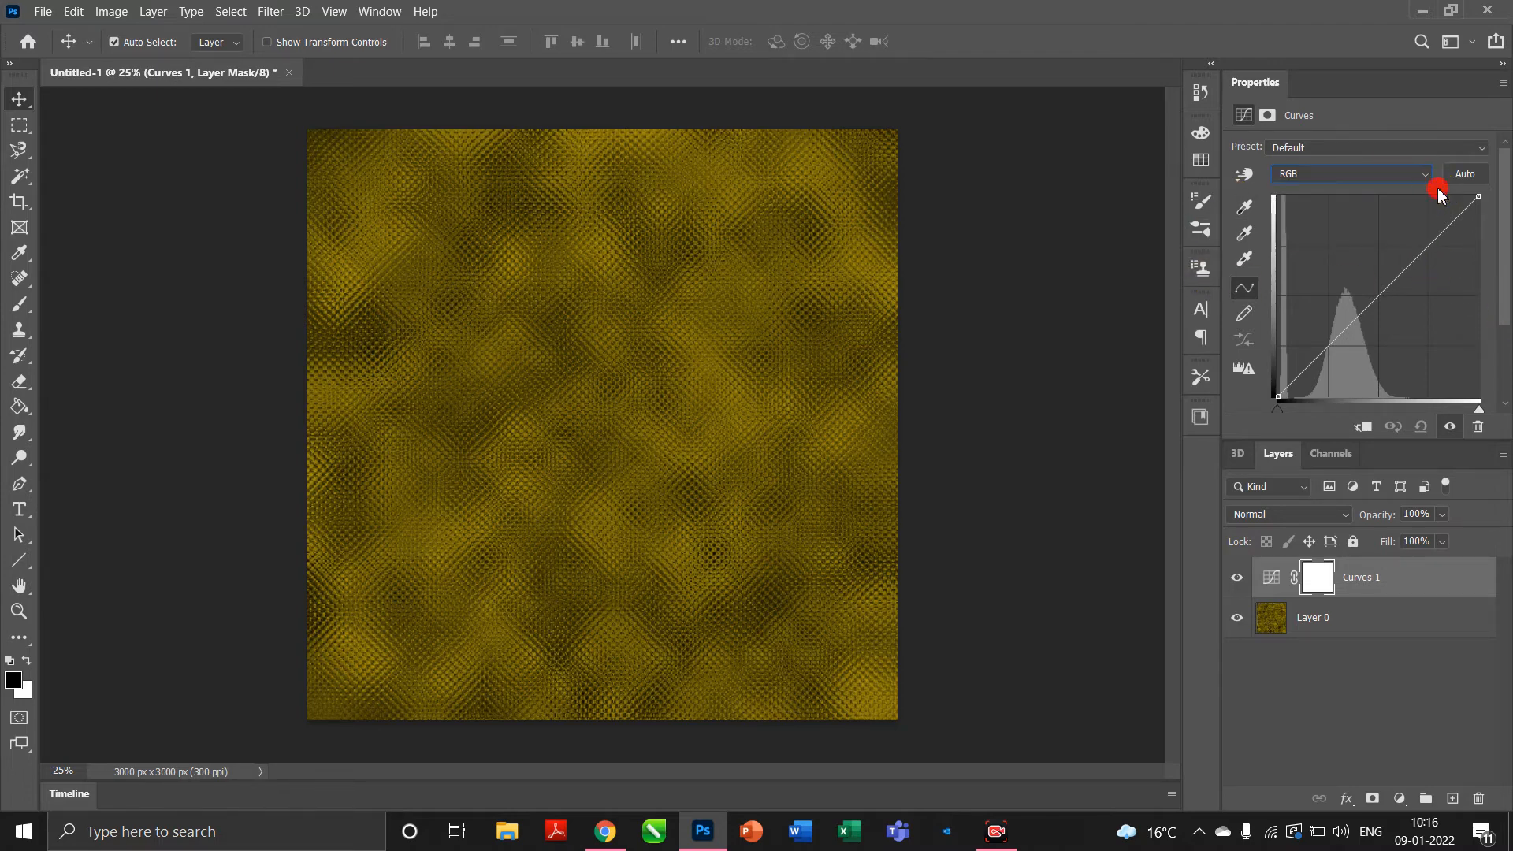
left_click(1429, 248)
left_click_drag(1429, 245, 1422, 241)
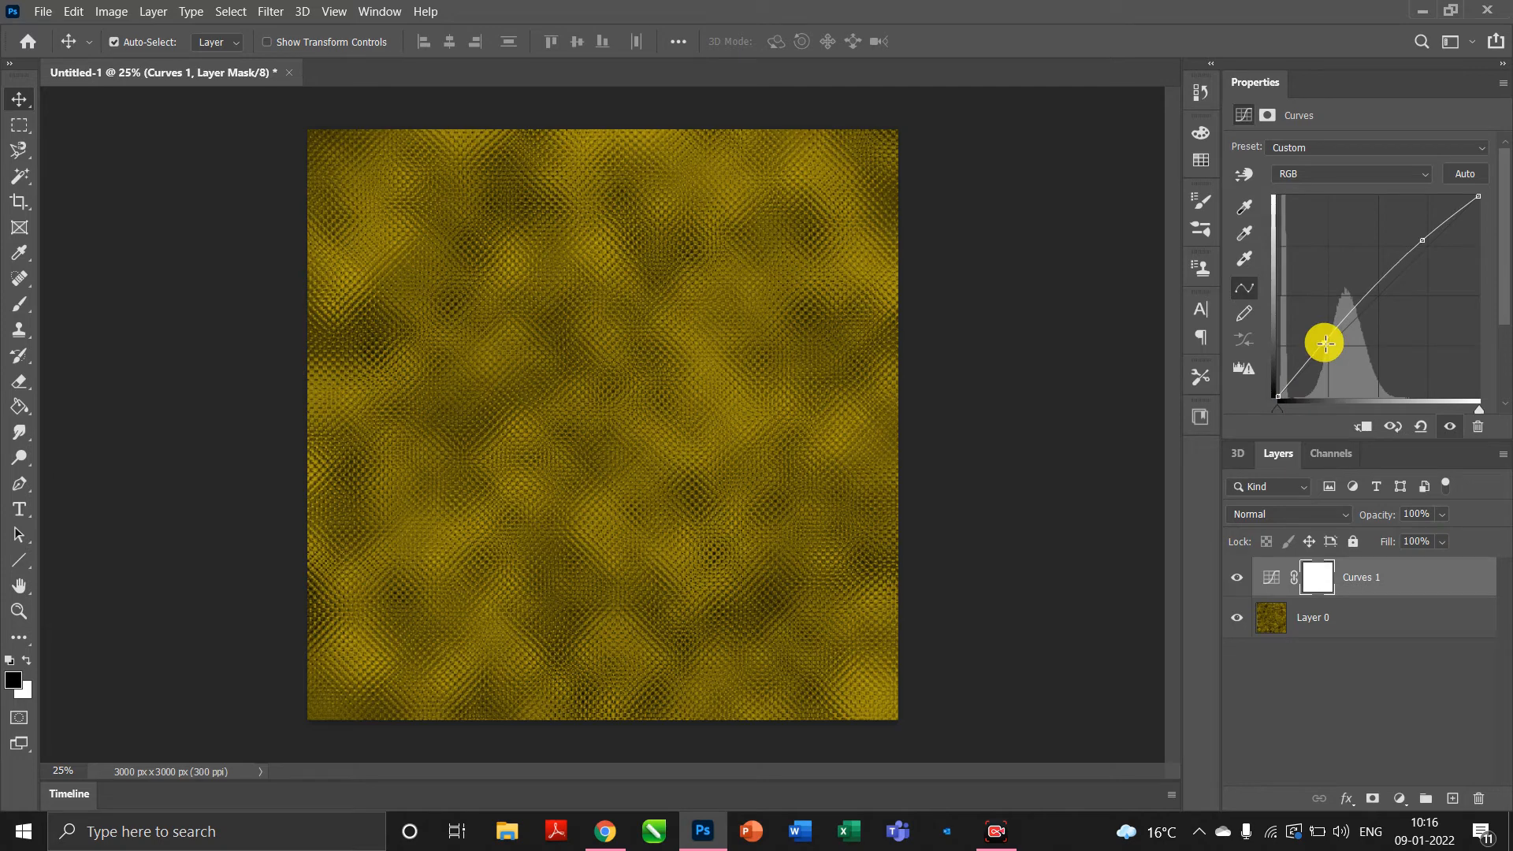
left_click_drag(1324, 343, 1330, 360)
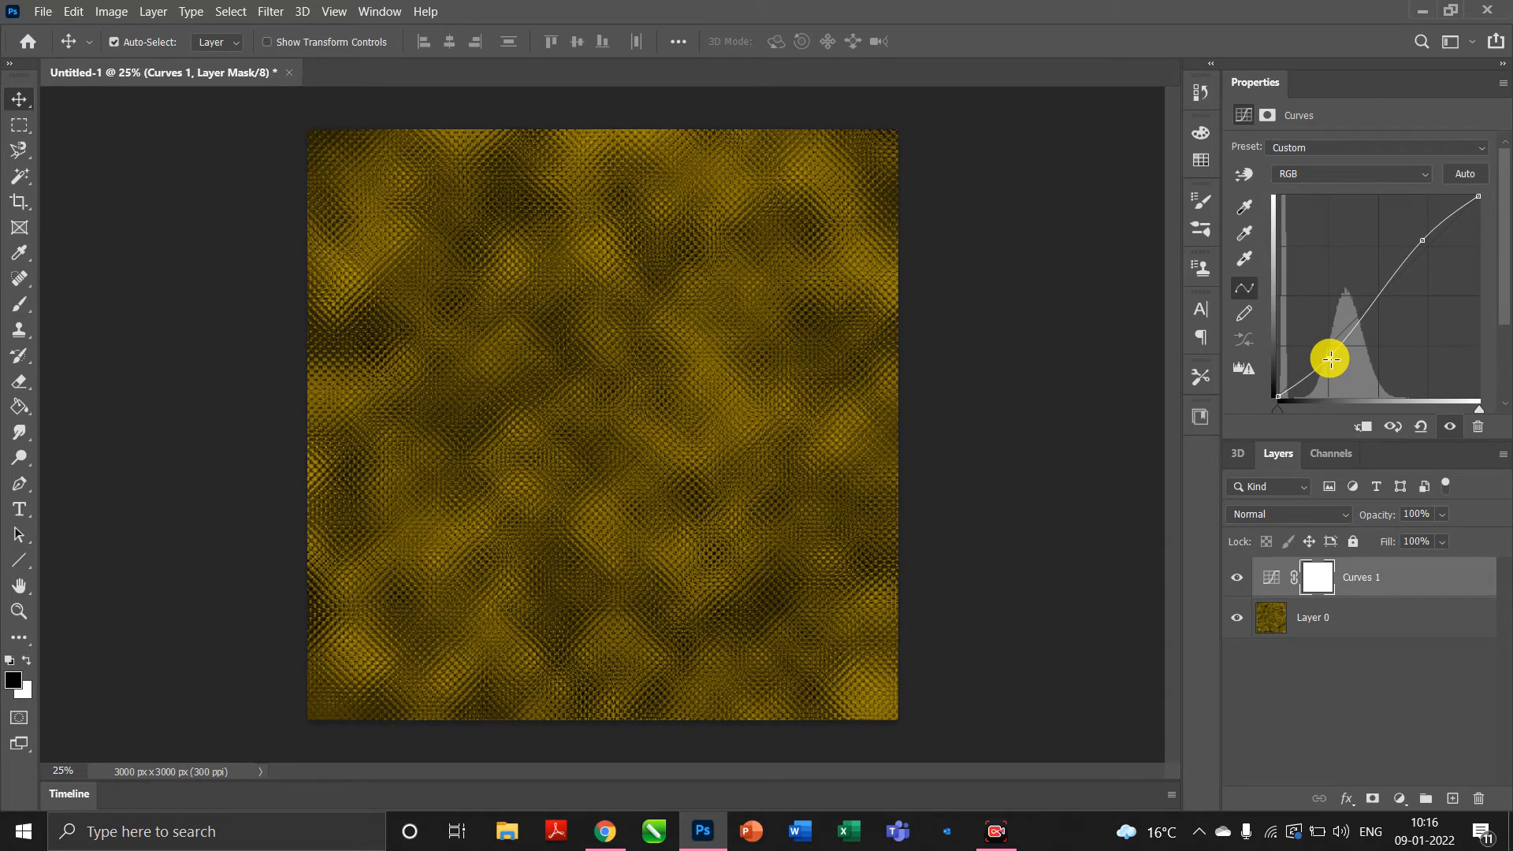
left_click_drag(1330, 359, 1328, 358)
- Shape the Red channel curve into a gentle S with a raised highlight point and a lowered shadow point
left_click(1365, 175)
left_click(1351, 206)
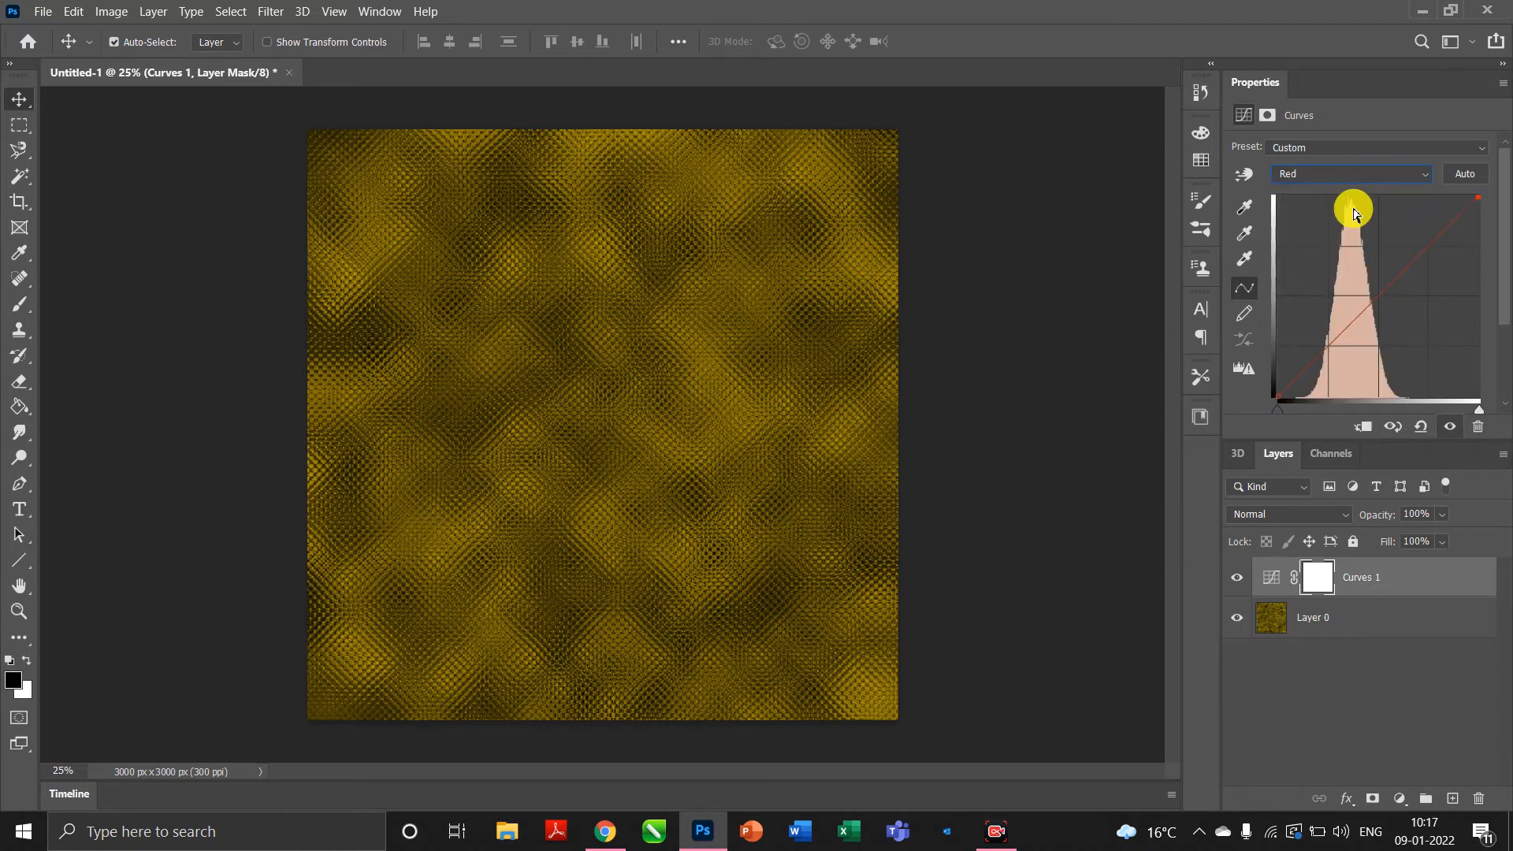
left_click_drag(1429, 245, 1428, 241)
left_click(1425, 241)
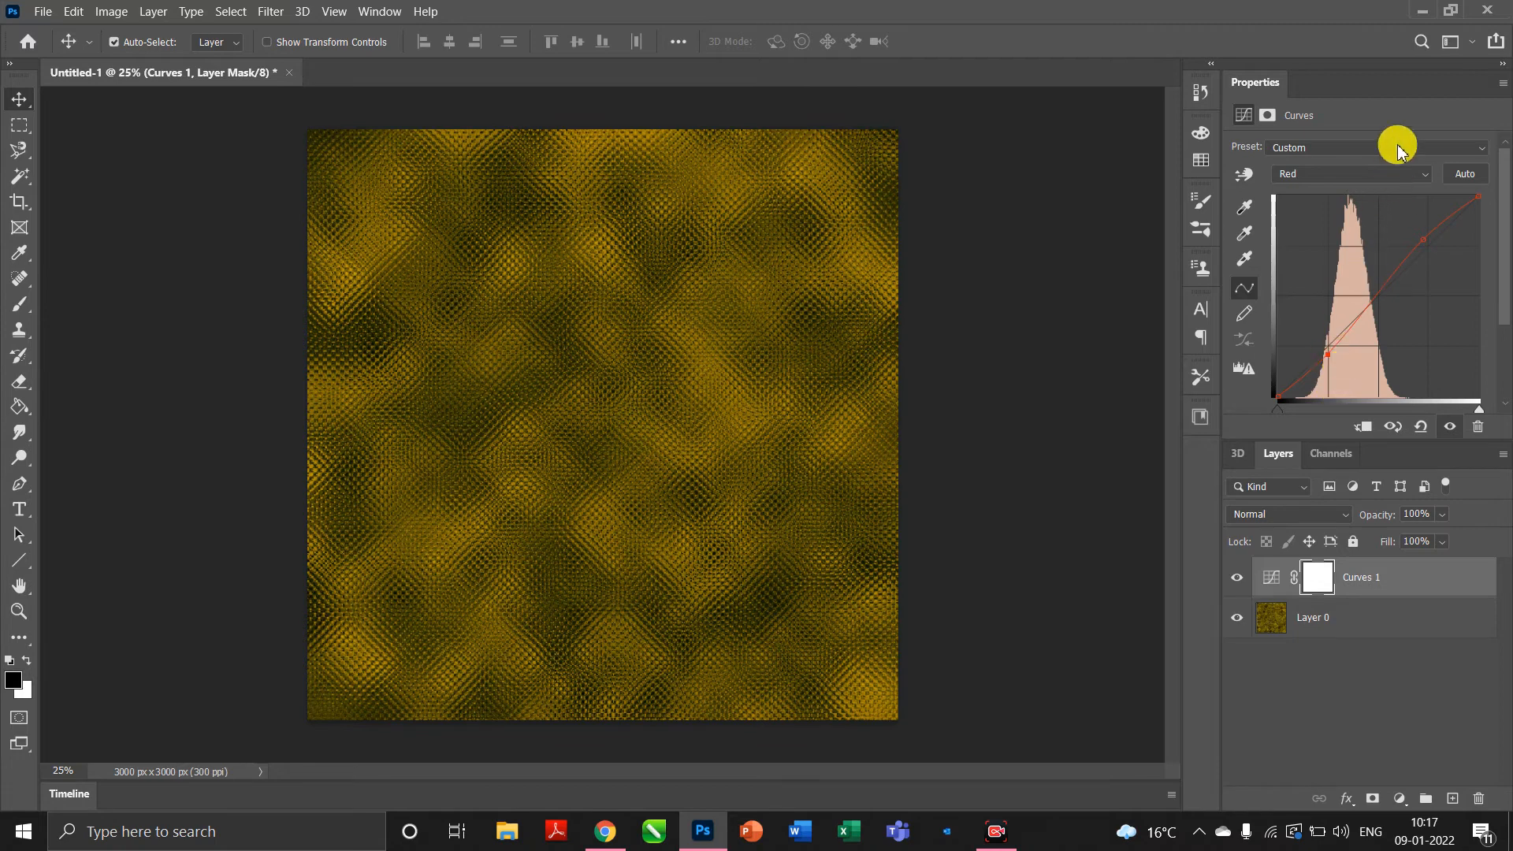
- Shape the Green channel curve into a gentle S by raising the upper quarter and lowering the lower quarter
left_click(1395, 175)
left_click(1366, 220)
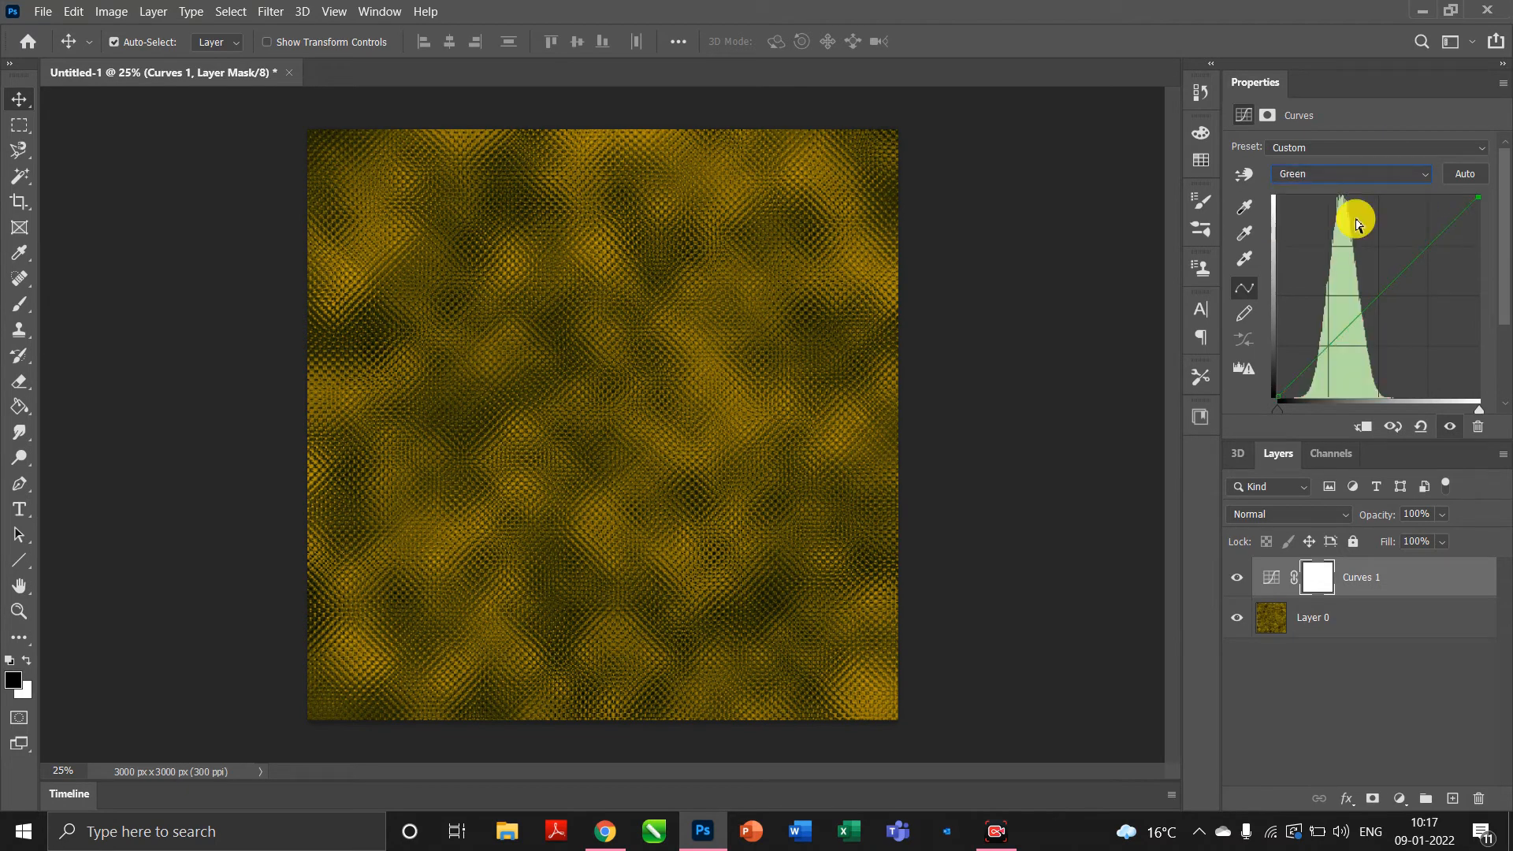
left_click(1429, 246)
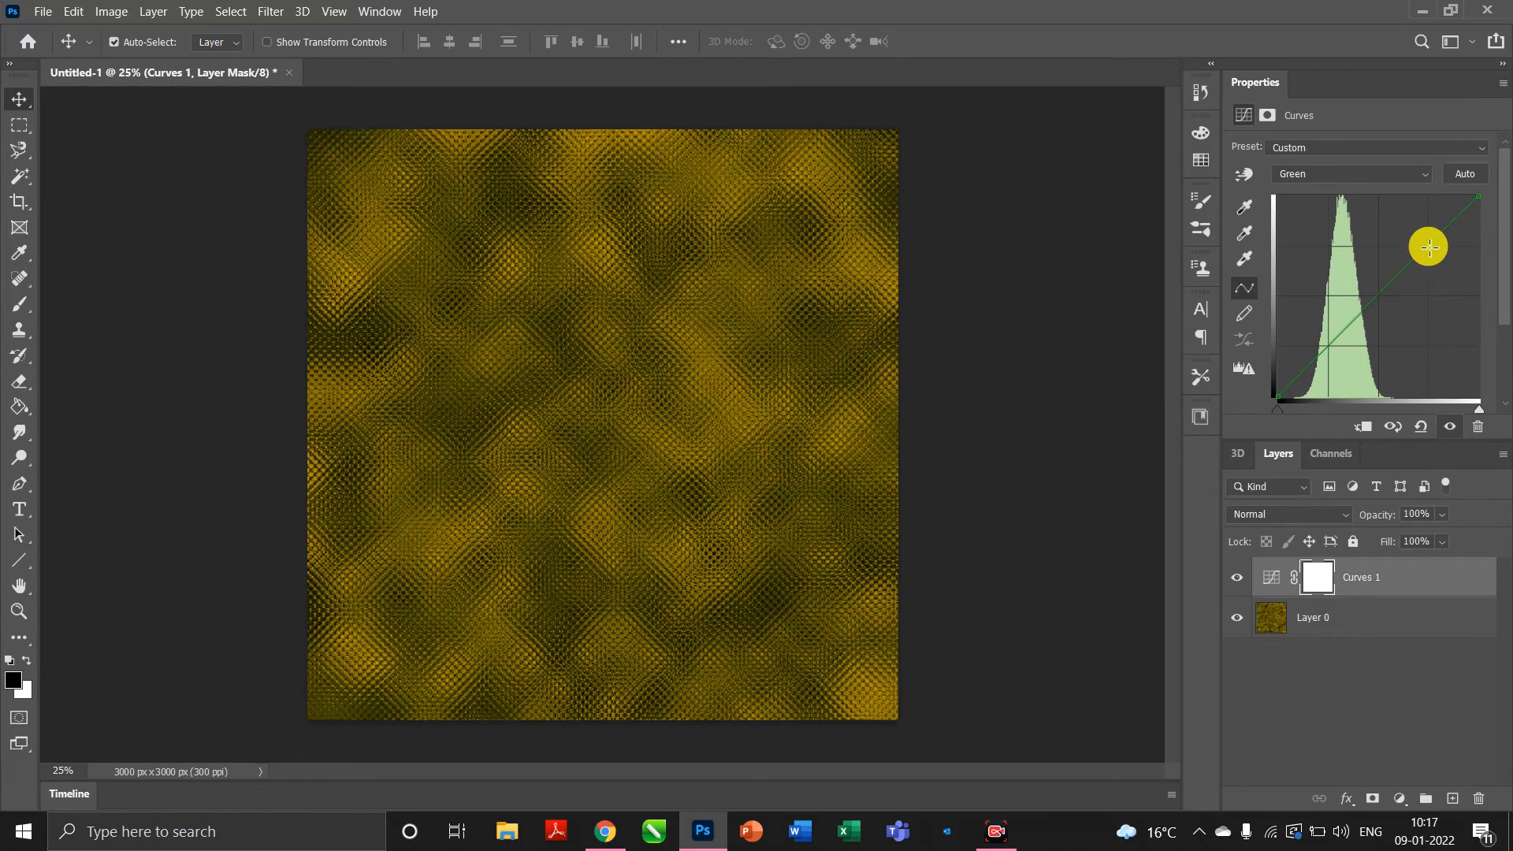
left_click_drag(1430, 246, 1424, 240)
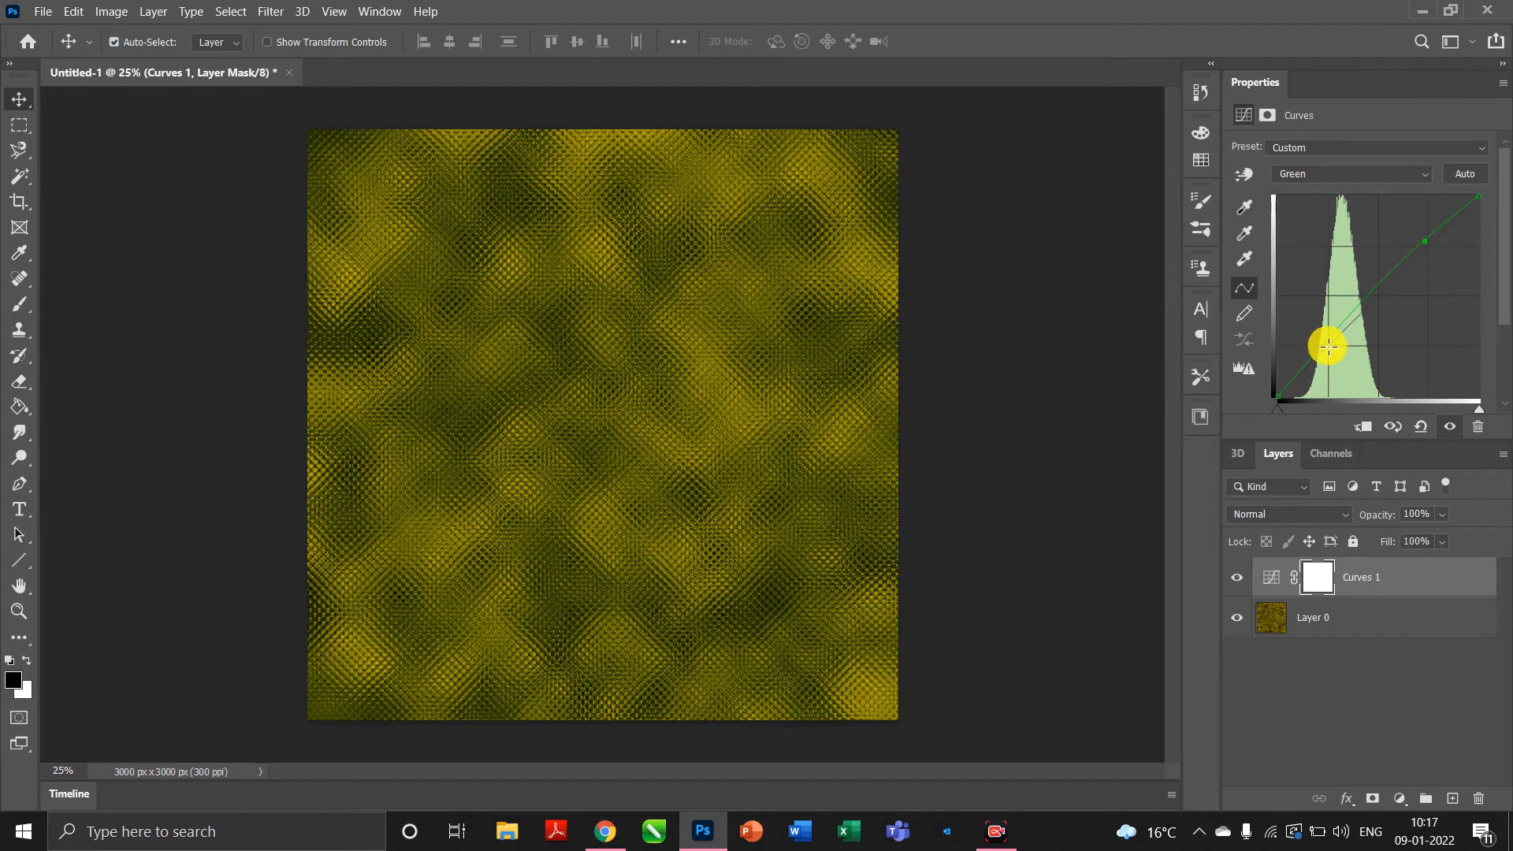
left_click_drag(1324, 341, 1334, 354)
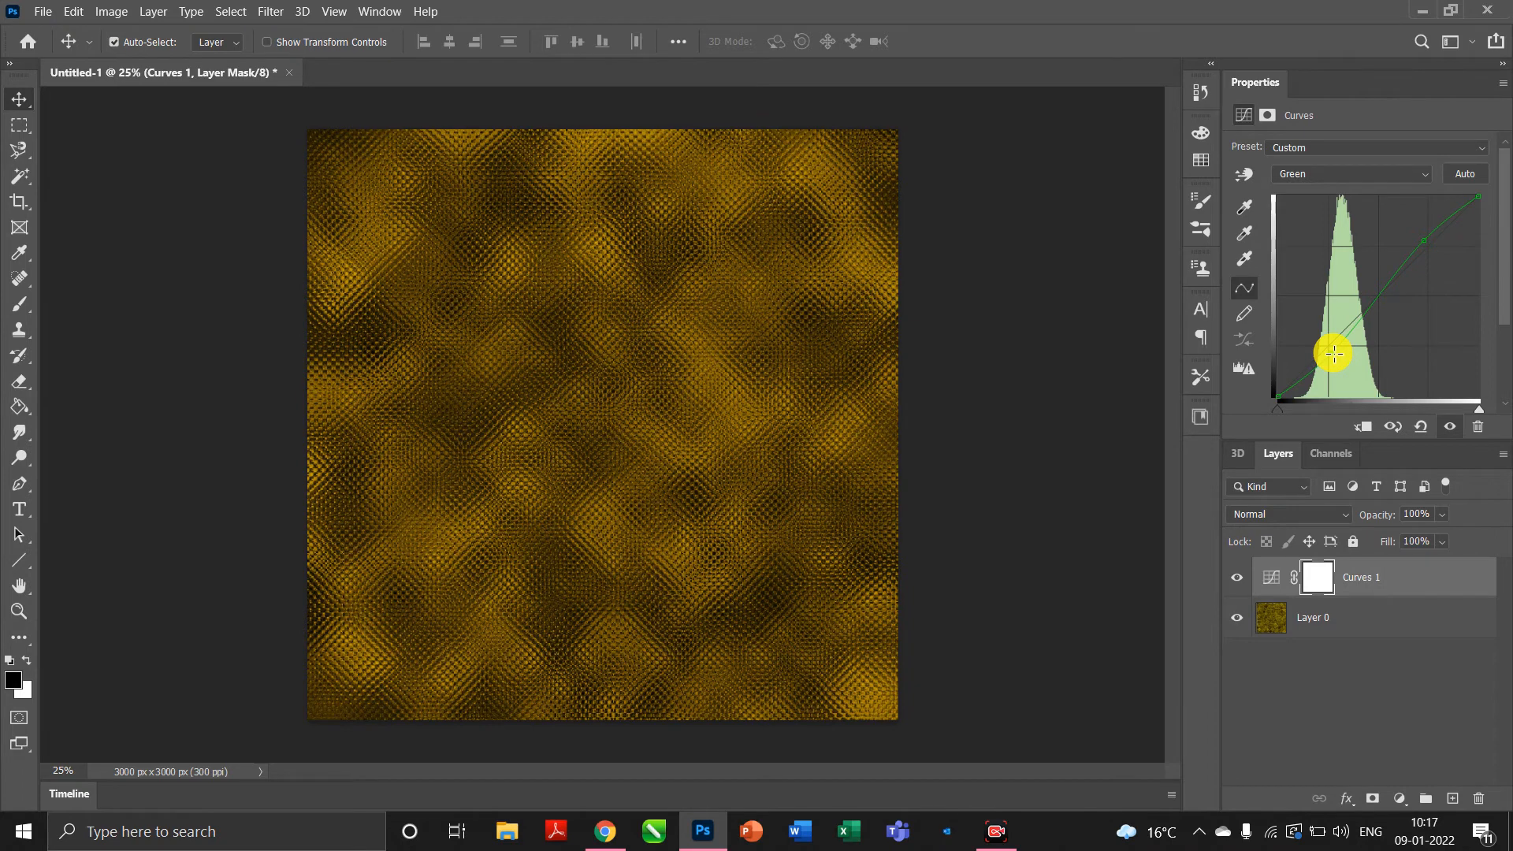
- Shape the Blue channel curve into a gentle S with one point above and one below the diagonal
left_click(1375, 175)
left_click(1371, 236)
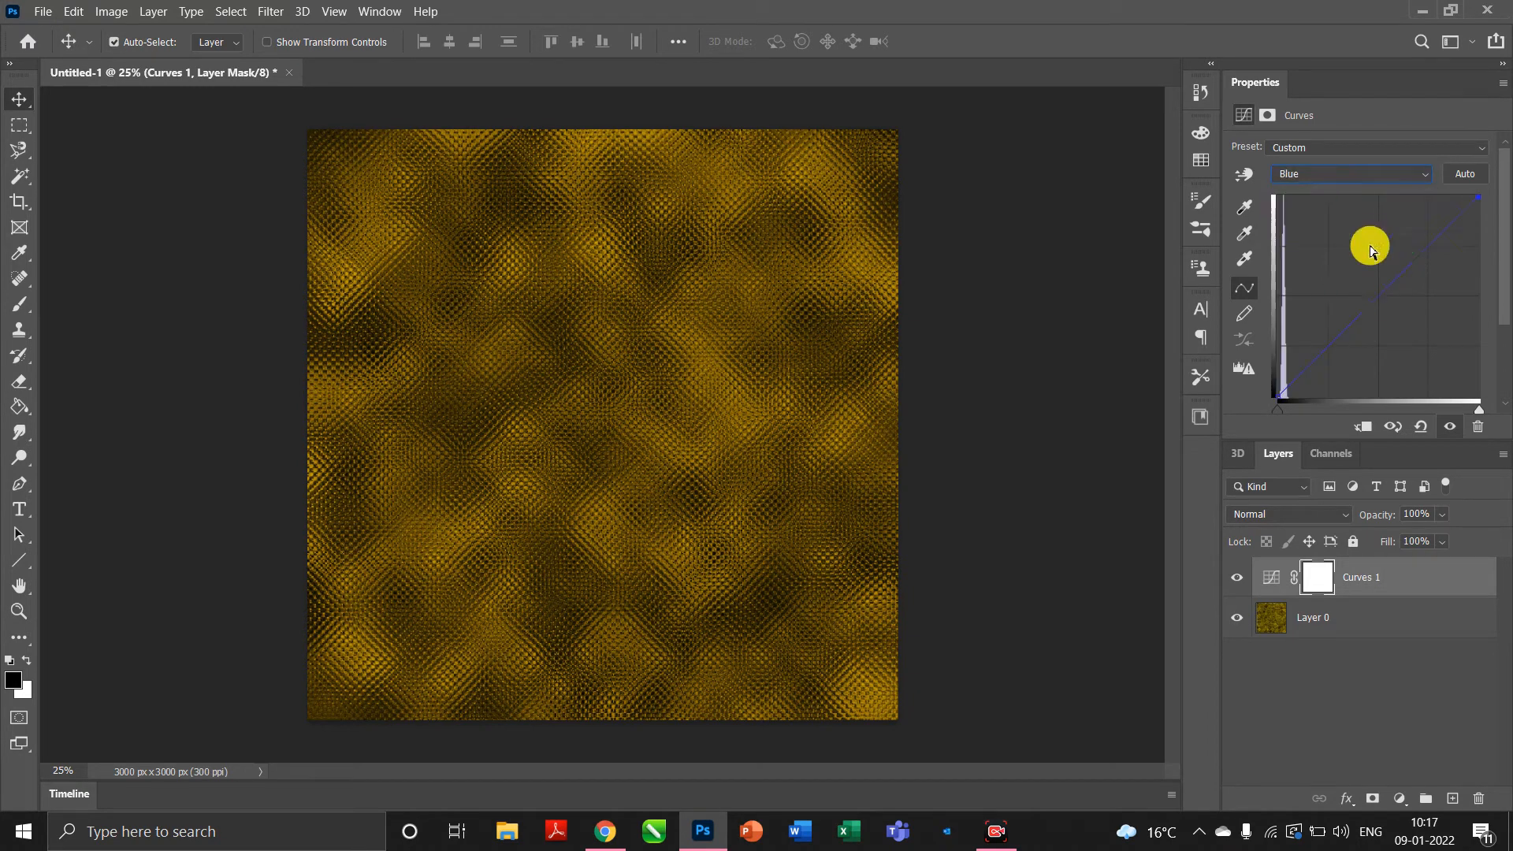
left_click(1422, 239)
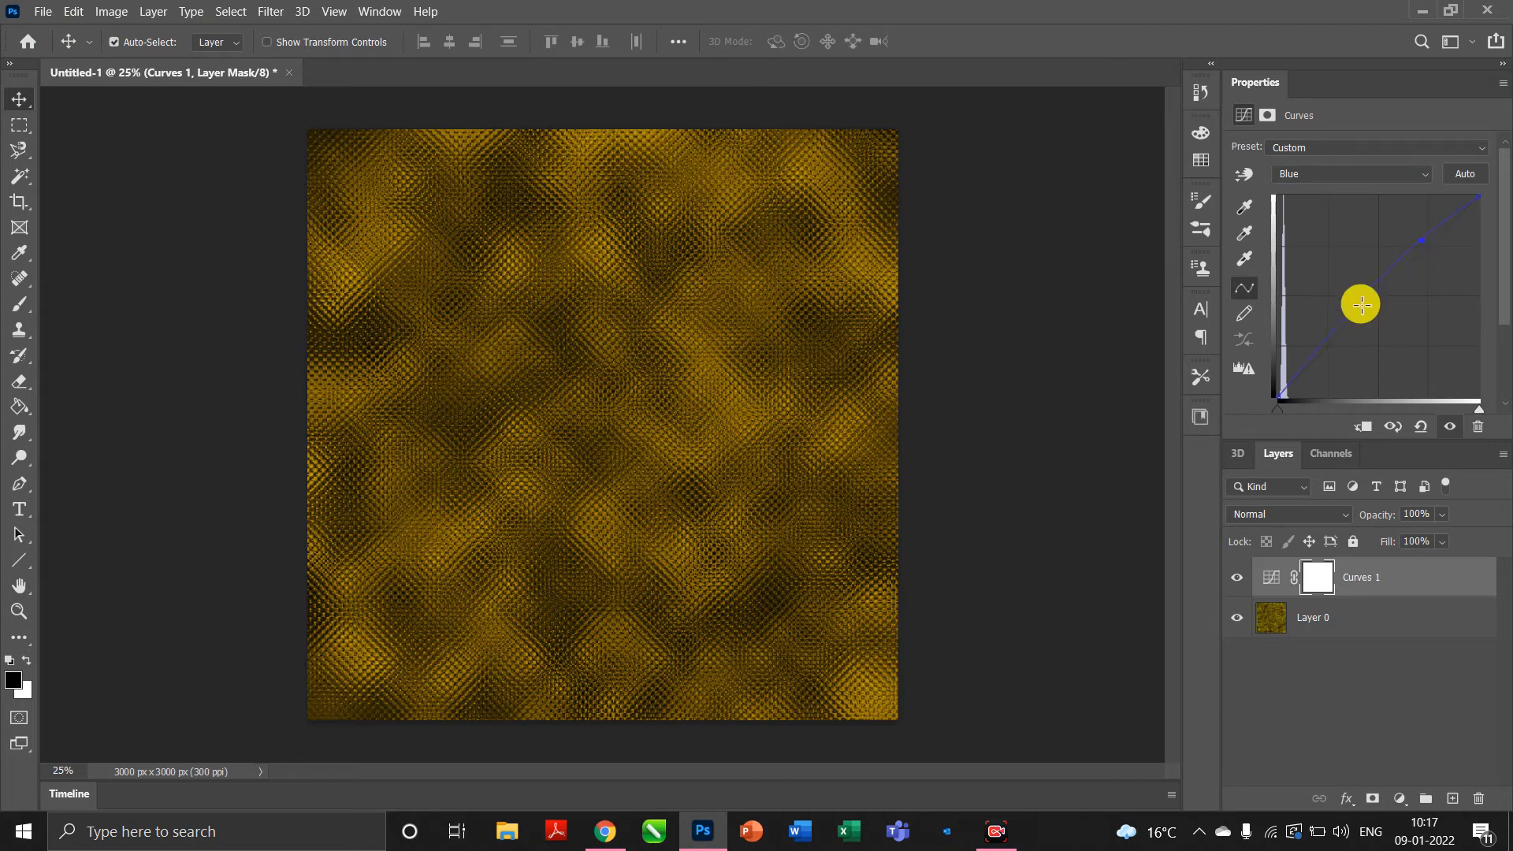
left_click(1334, 351)
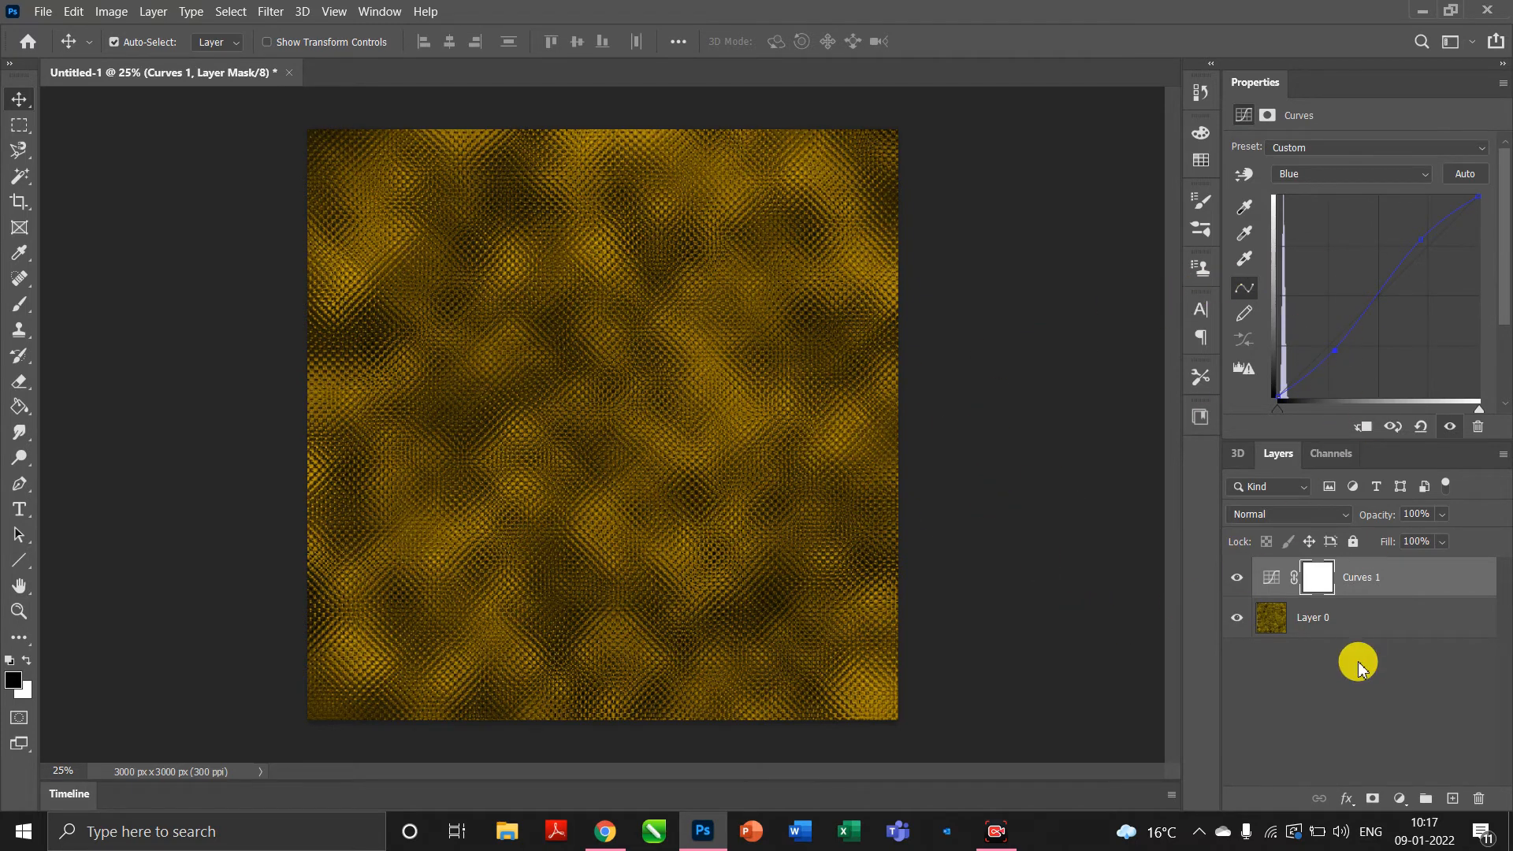
- Compare the texture with the Curves 1 adjustment hidden and shown, and inspect its glass pattern up close
left_click(1237, 579)
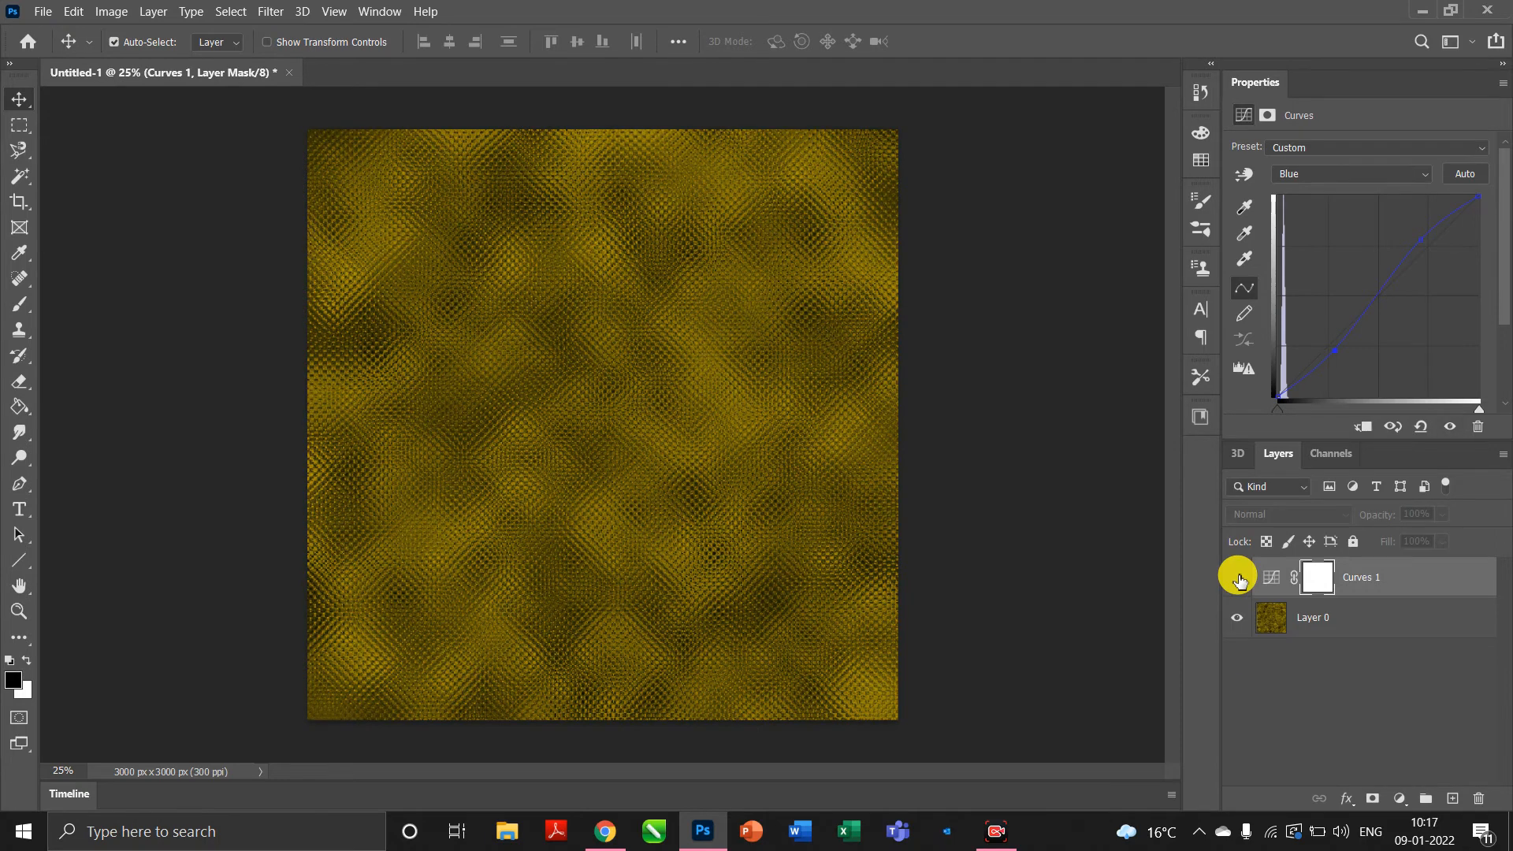
left_click(1237, 579)
left_click(1237, 579)
left_click(1237, 578)
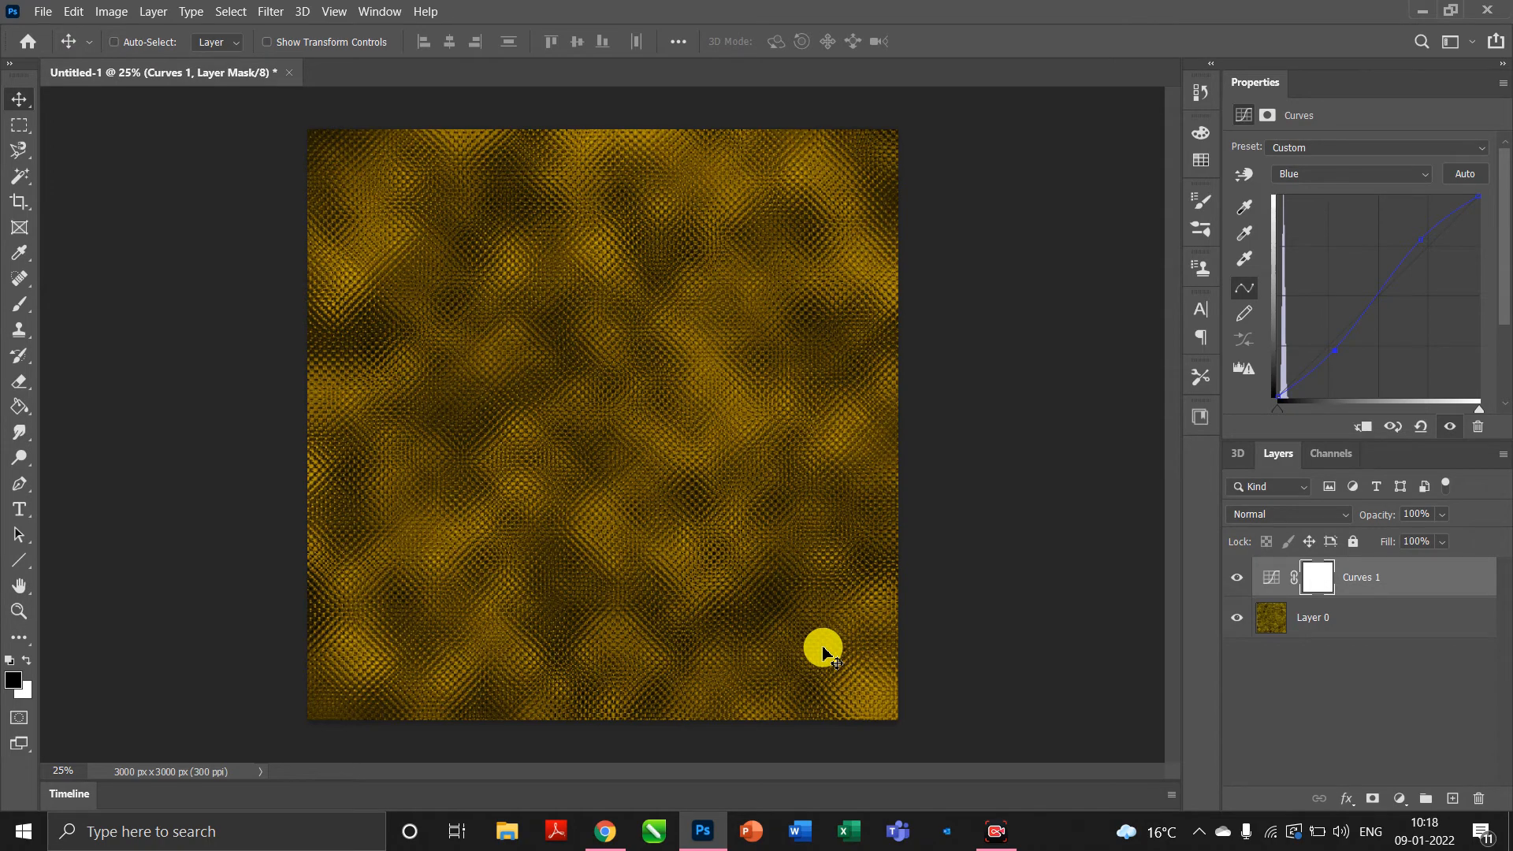
scroll(821, 648, "up", 3)
scroll(829, 455, "up", 3)
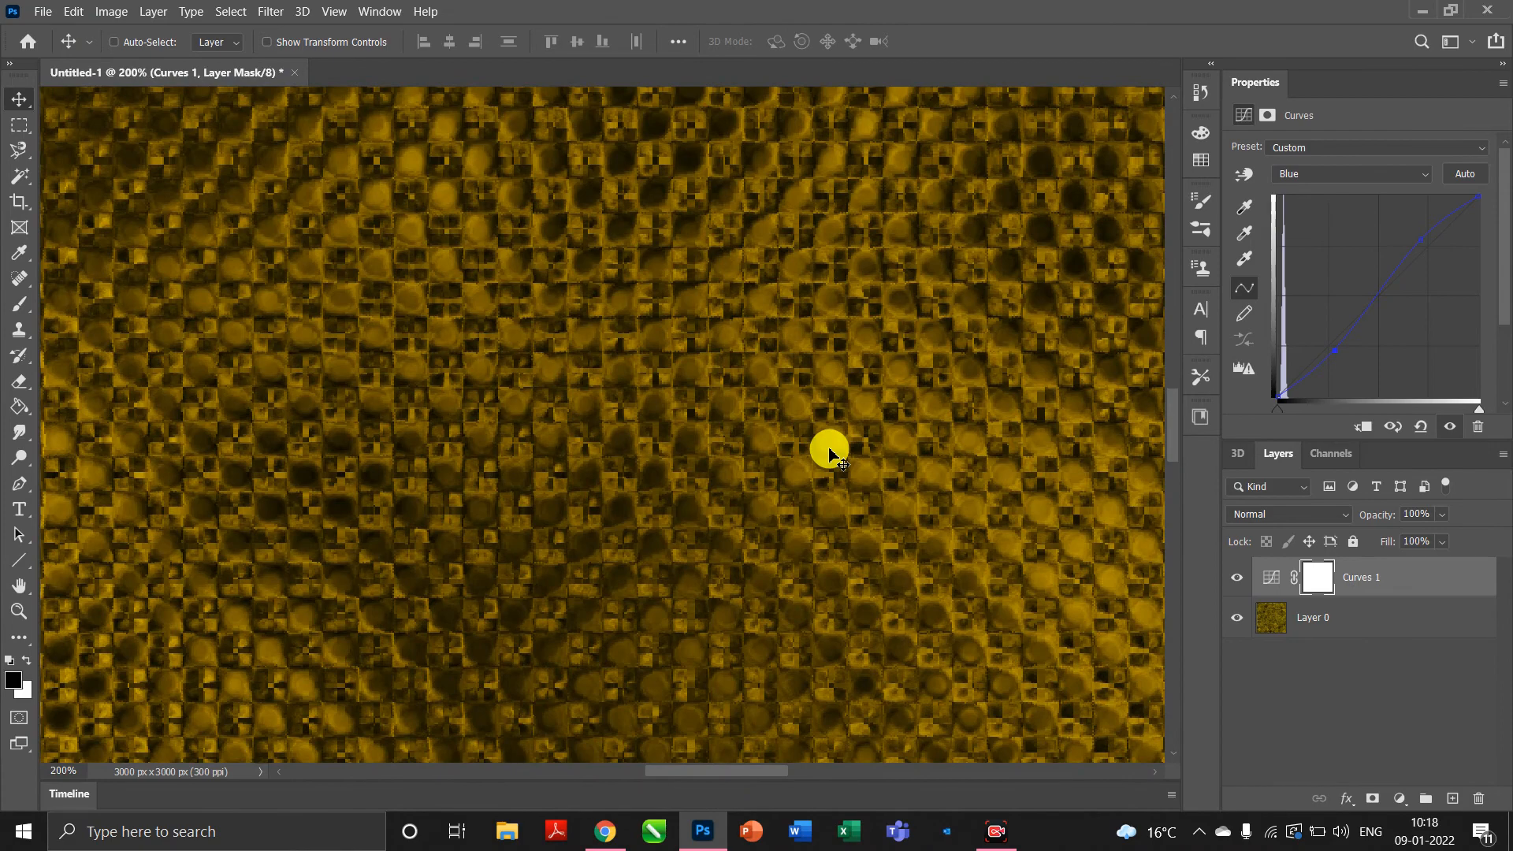
scroll(828, 455, "down", 5)
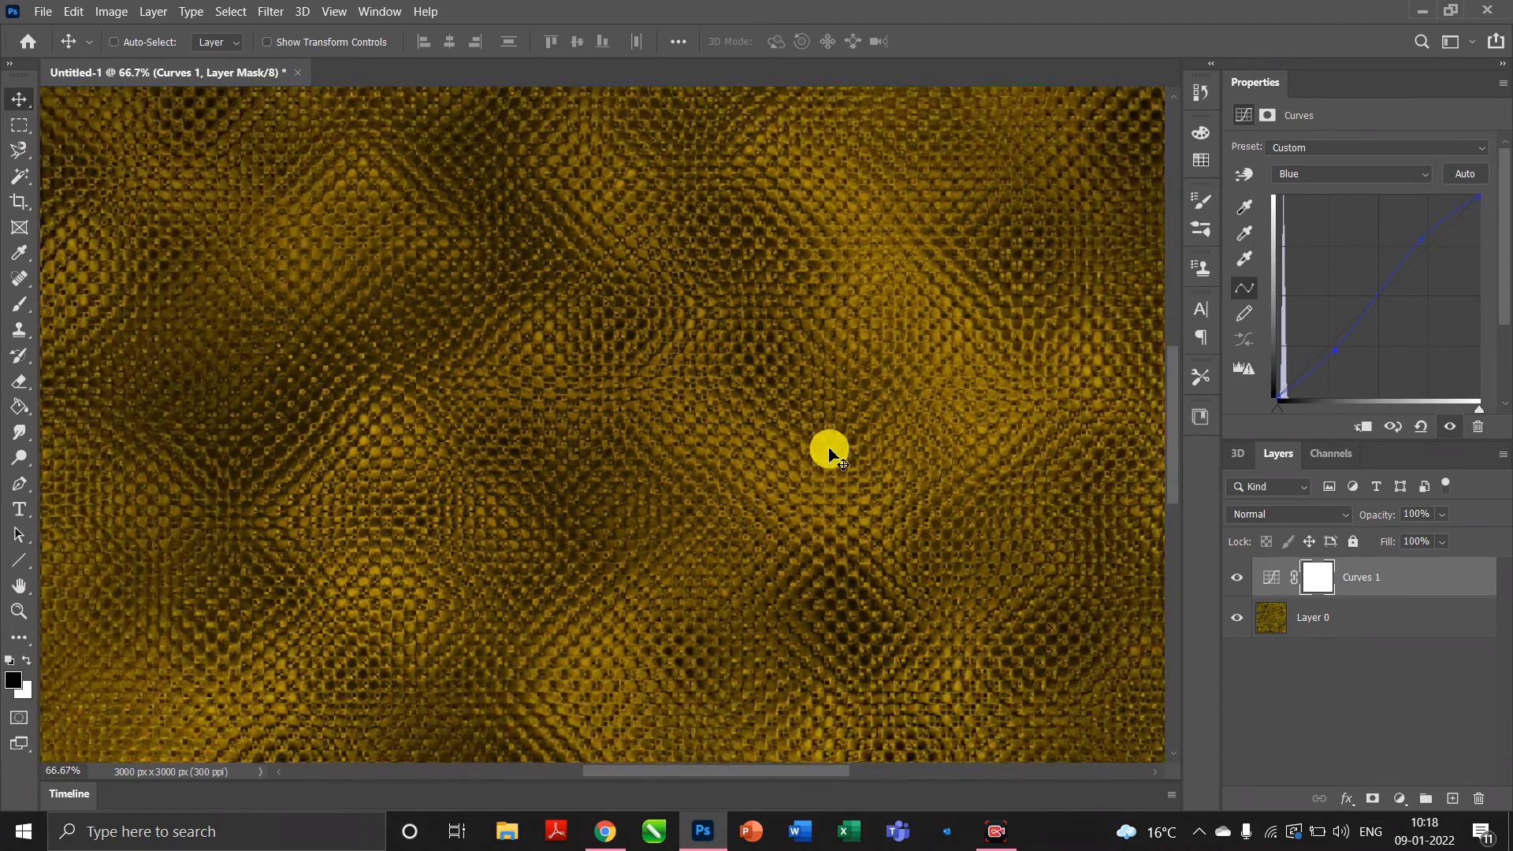
scroll(827, 450, "down", 1)
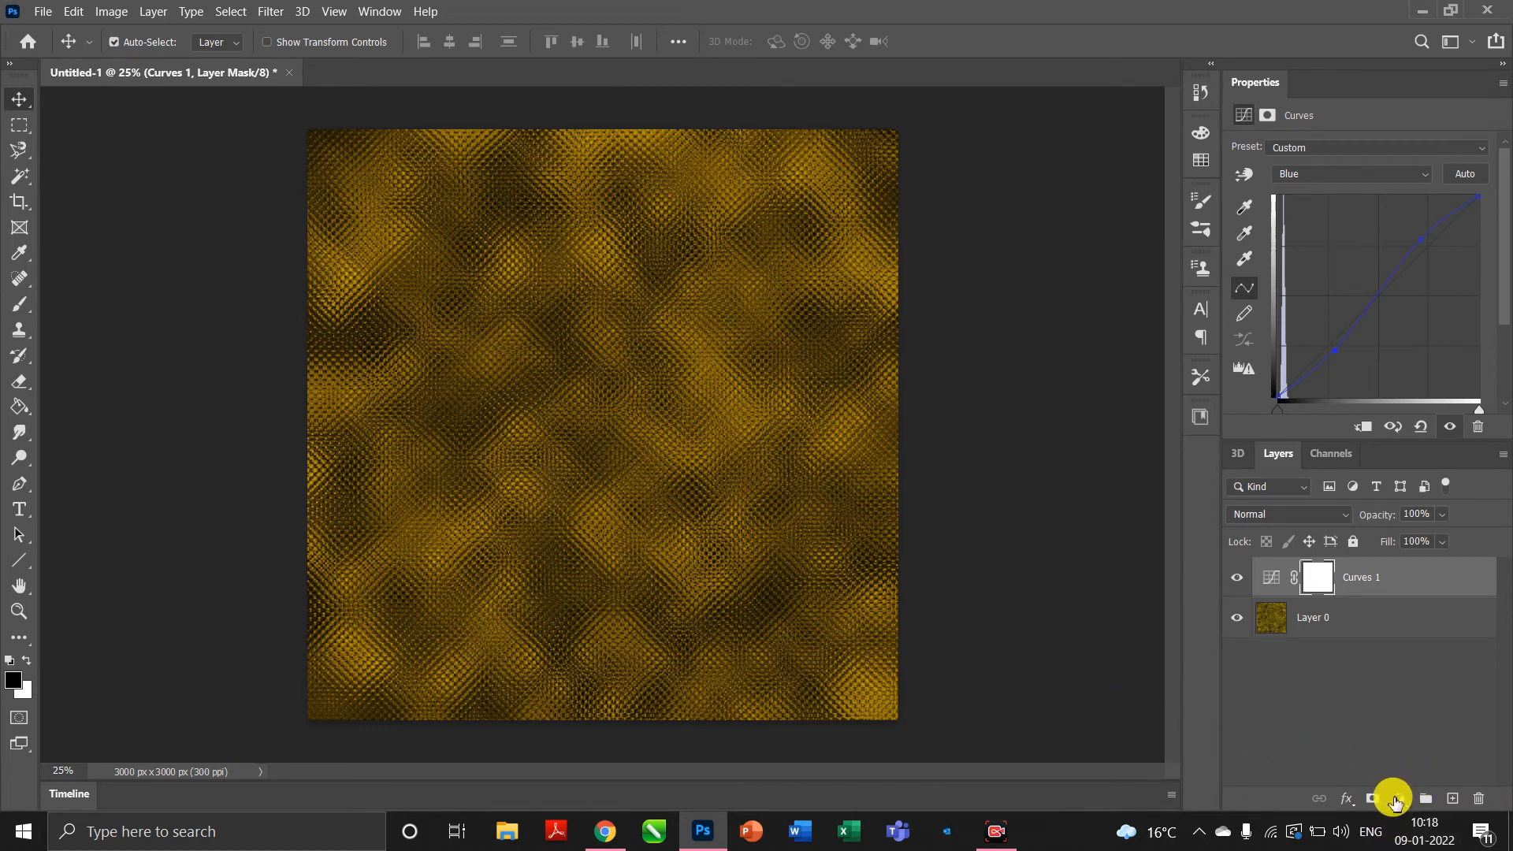
- Add a Hue/Saturation adjustment layer above Curves 1 and set its master hue to +109, turning the texture green
left_click(1396, 799)
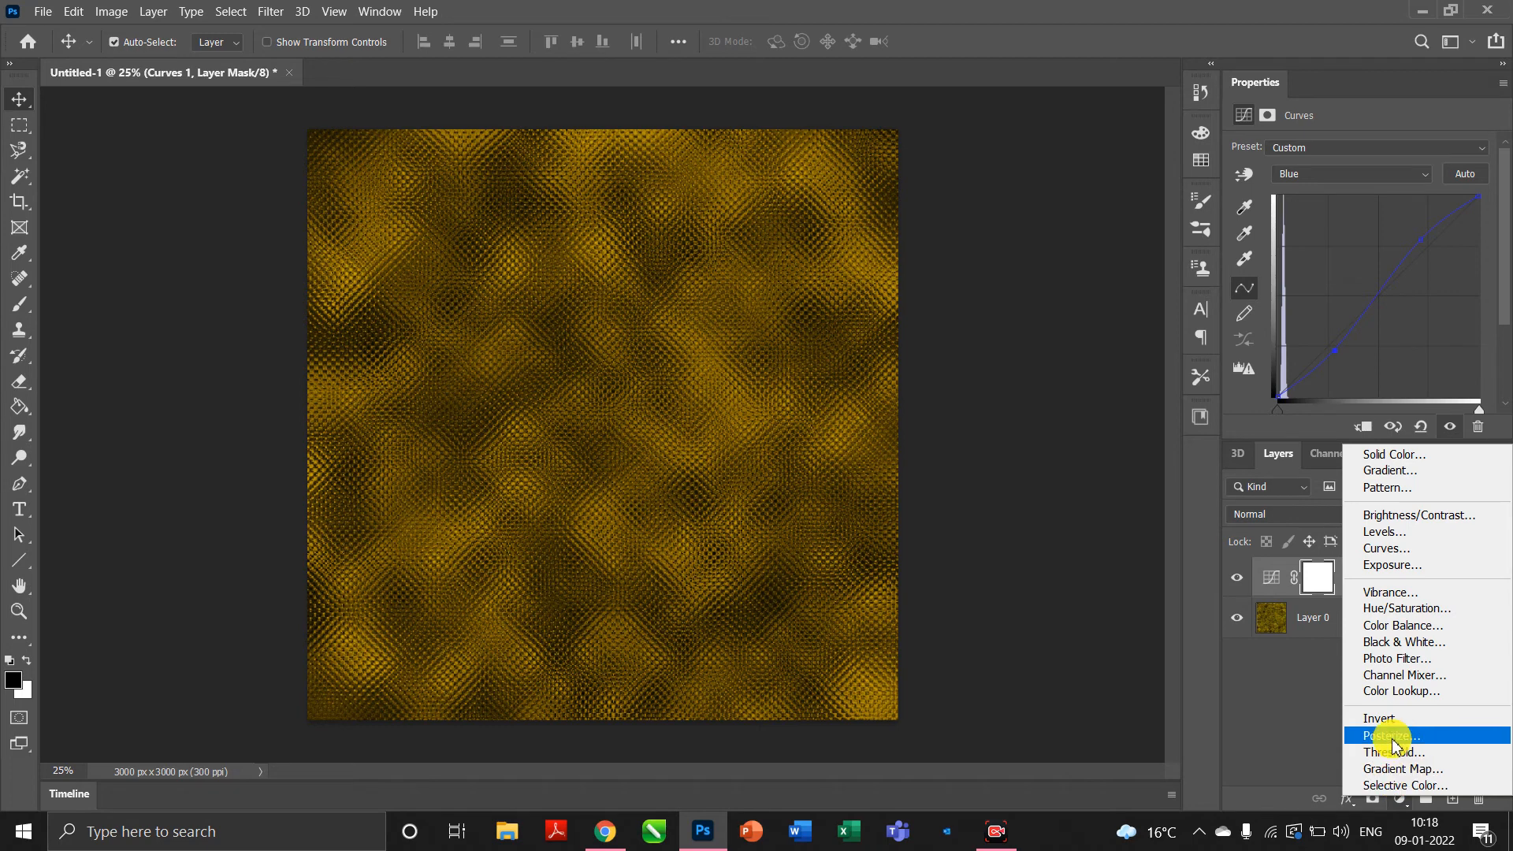
left_click(1399, 608)
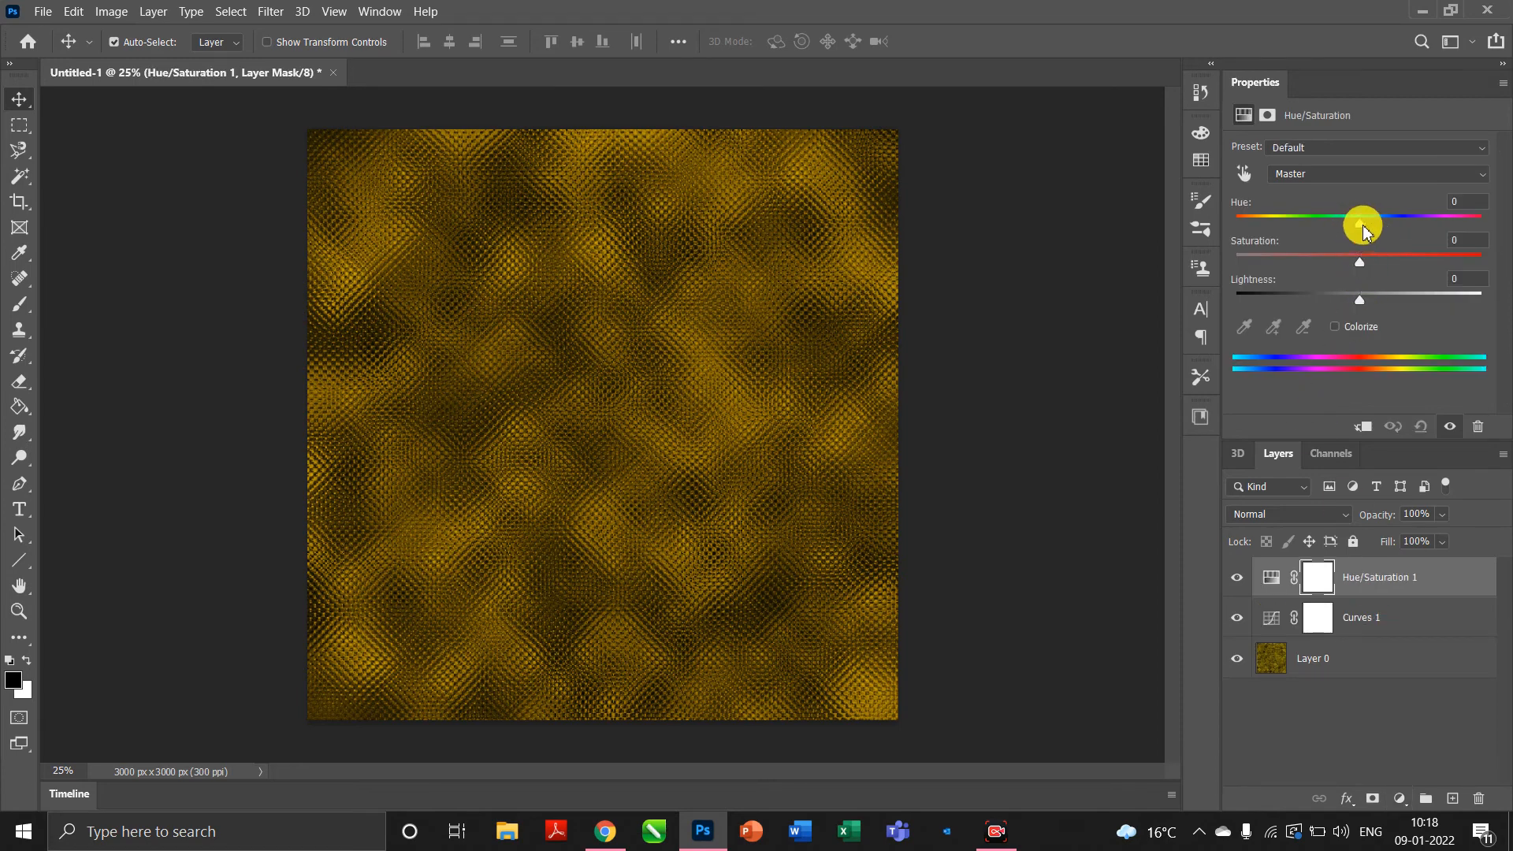
left_click_drag(1365, 228, 1449, 236)
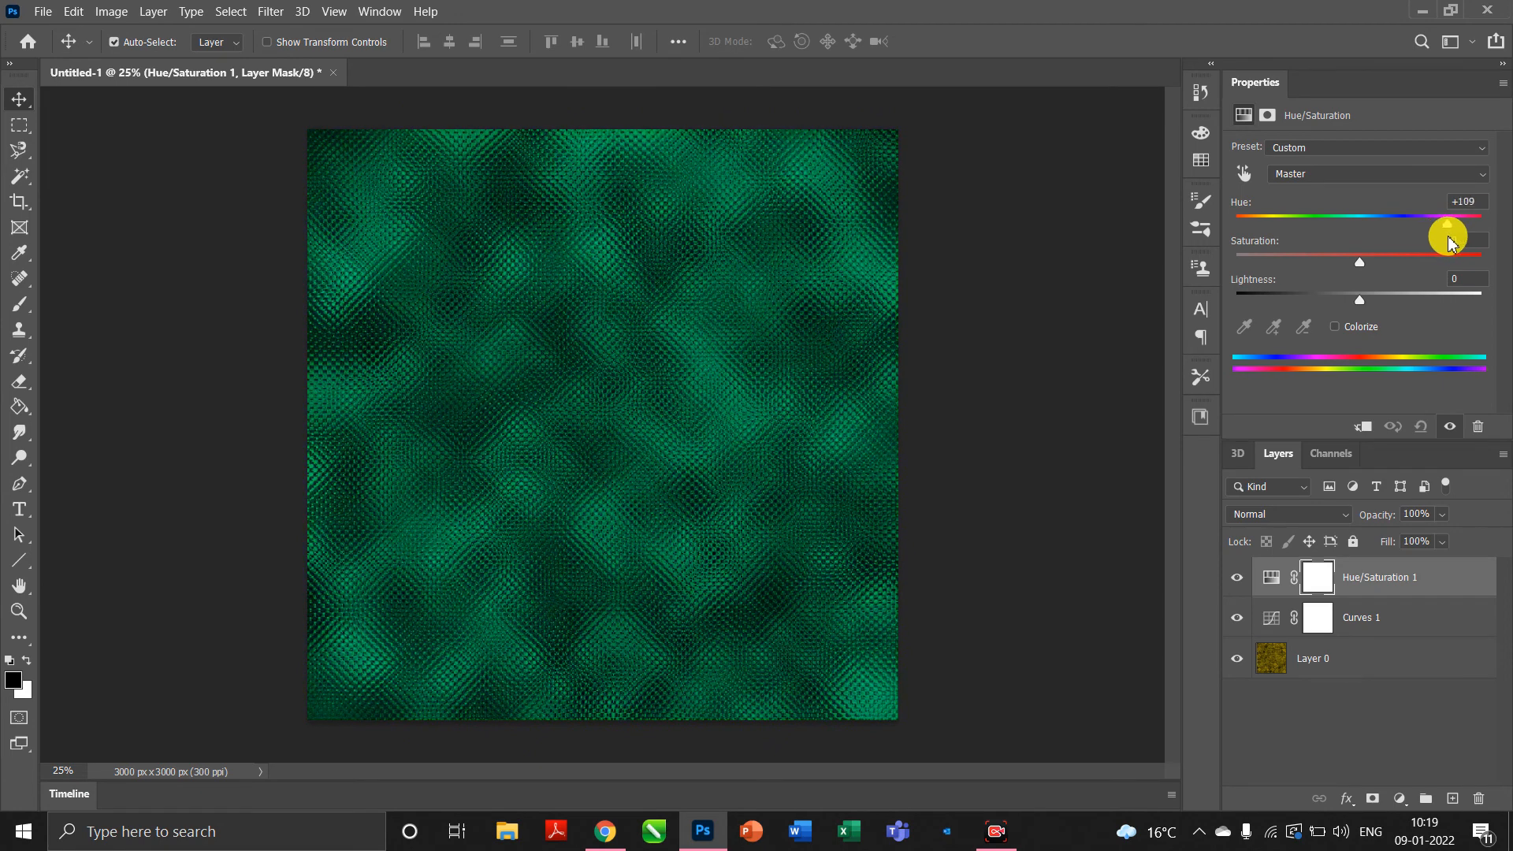
- Try out saturation and lightness changes on the Hue/Saturation adjustment and reset both values to 0
mouse_move(1365, 268)
left_mouse_down()
mouse_move(1490, 273)
mouse_move(1254, 283)
mouse_move(1360, 285)
left_mouse_up()
left_click(1466, 236)
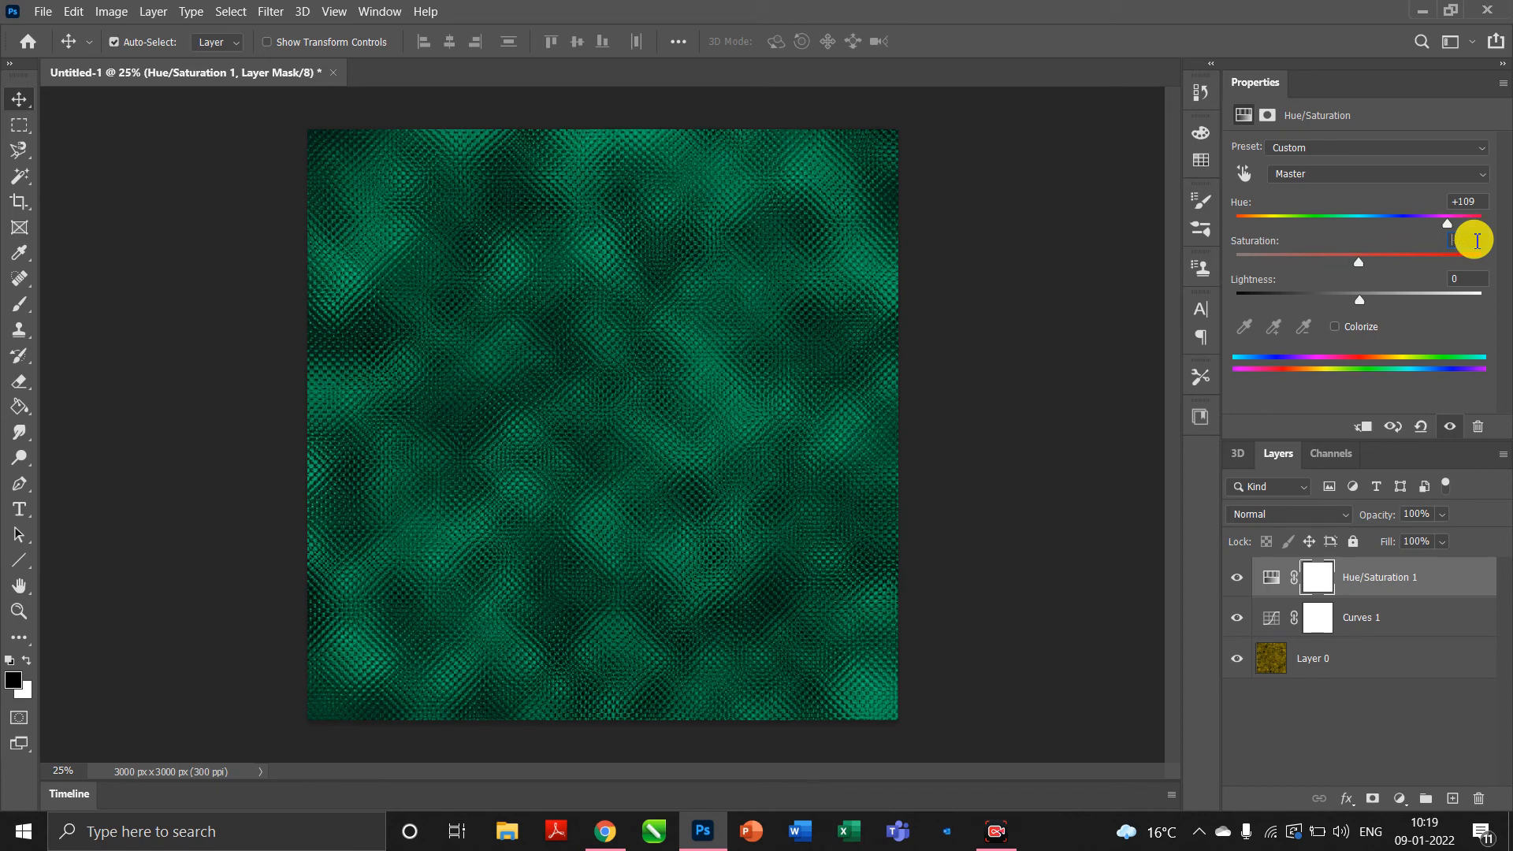
left_click_drag(1361, 304, 1387, 321)
left_click(1457, 279)
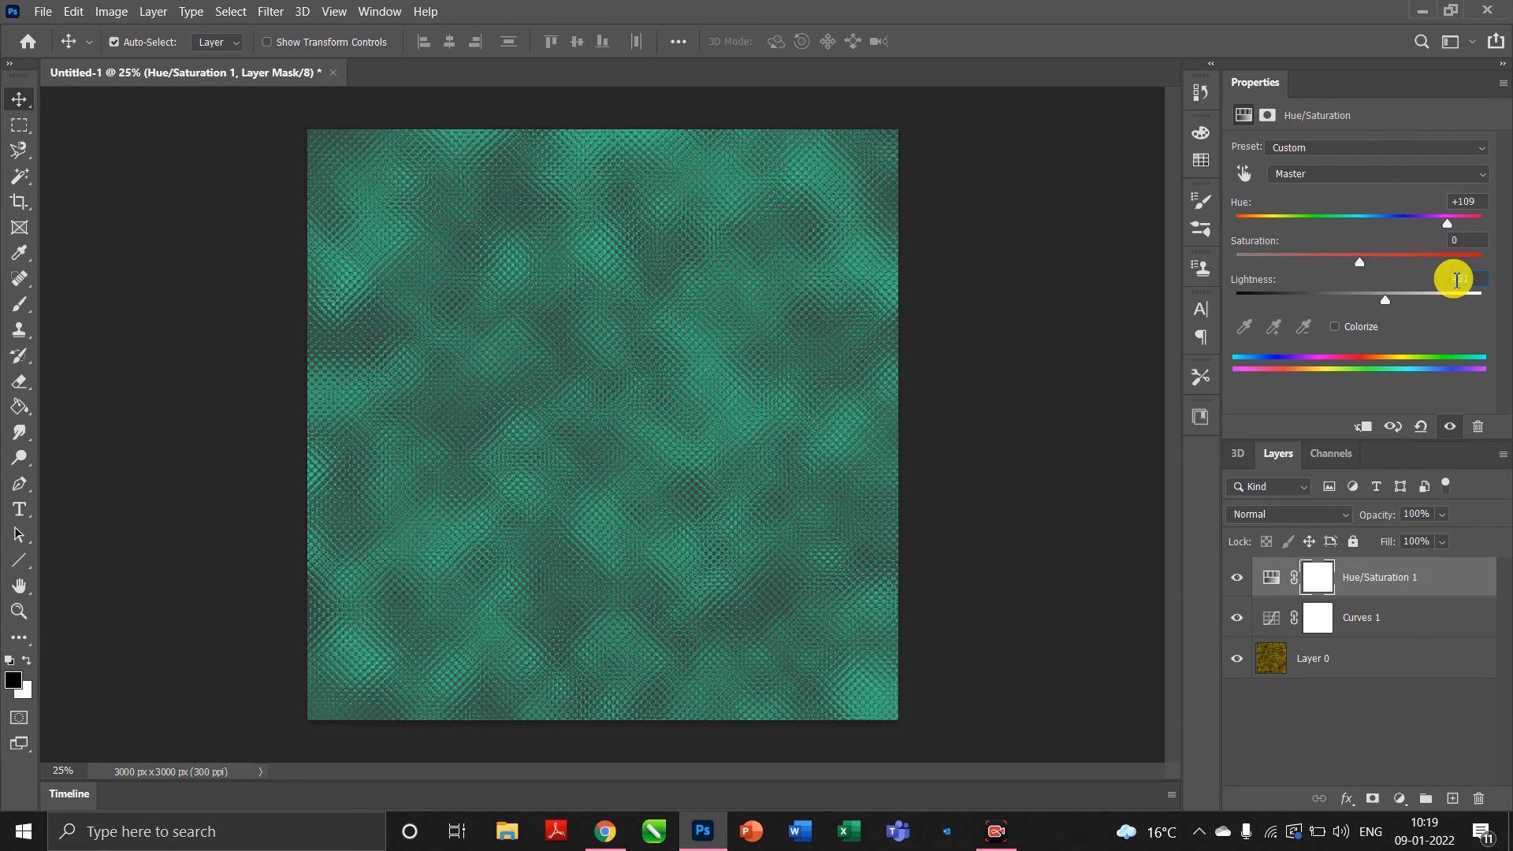
type("0")
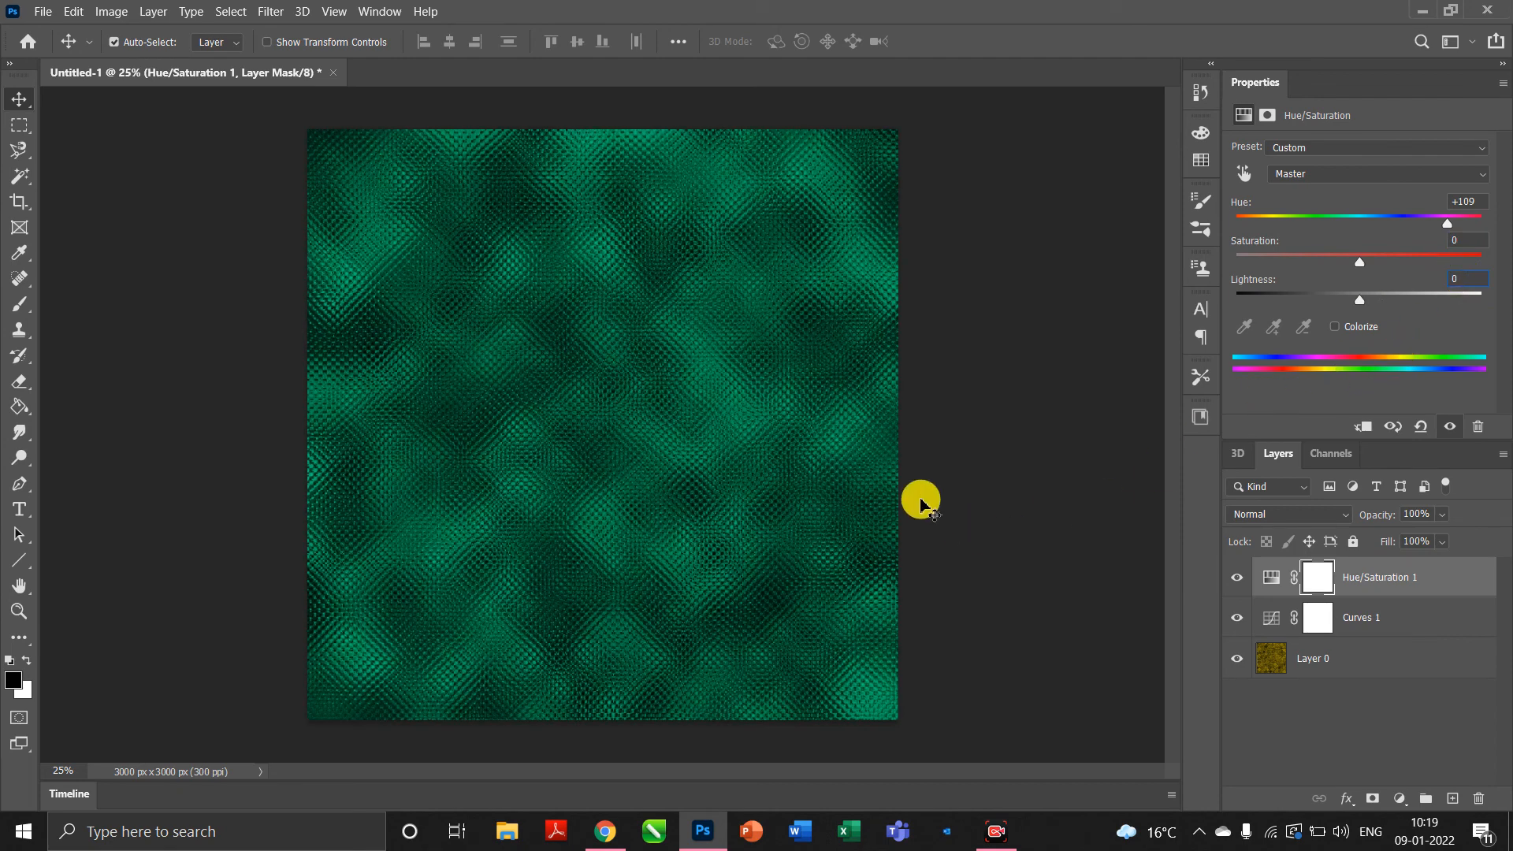
- Compare the texture with the Hue/Saturation 1 and Curves 1 adjustment layers each hidden and shown again
left_click(1239, 580)
left_click(1237, 578)
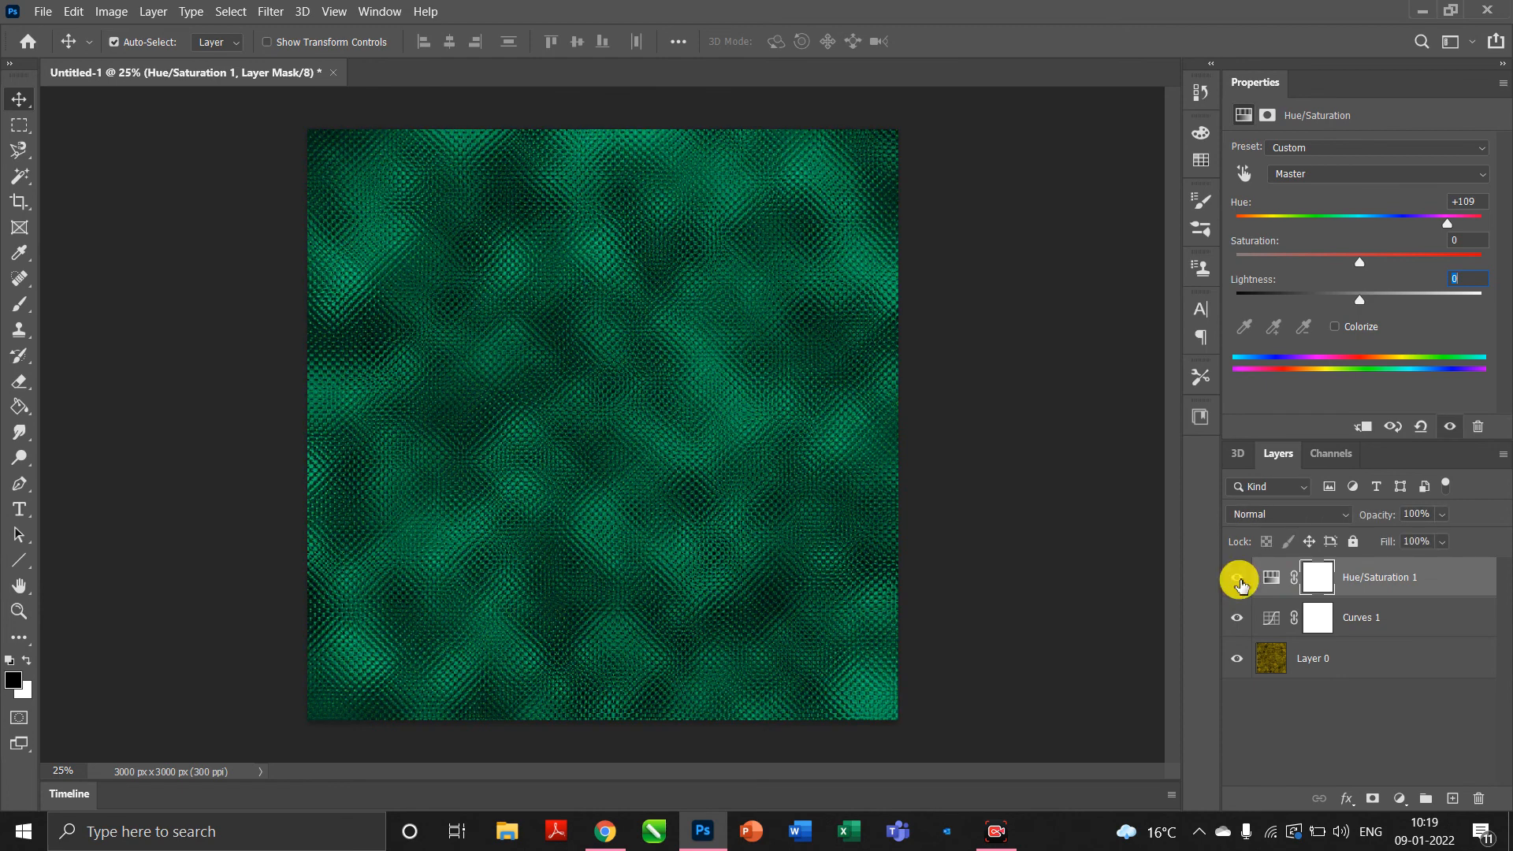
left_click(1237, 620)
left_click(1238, 627)
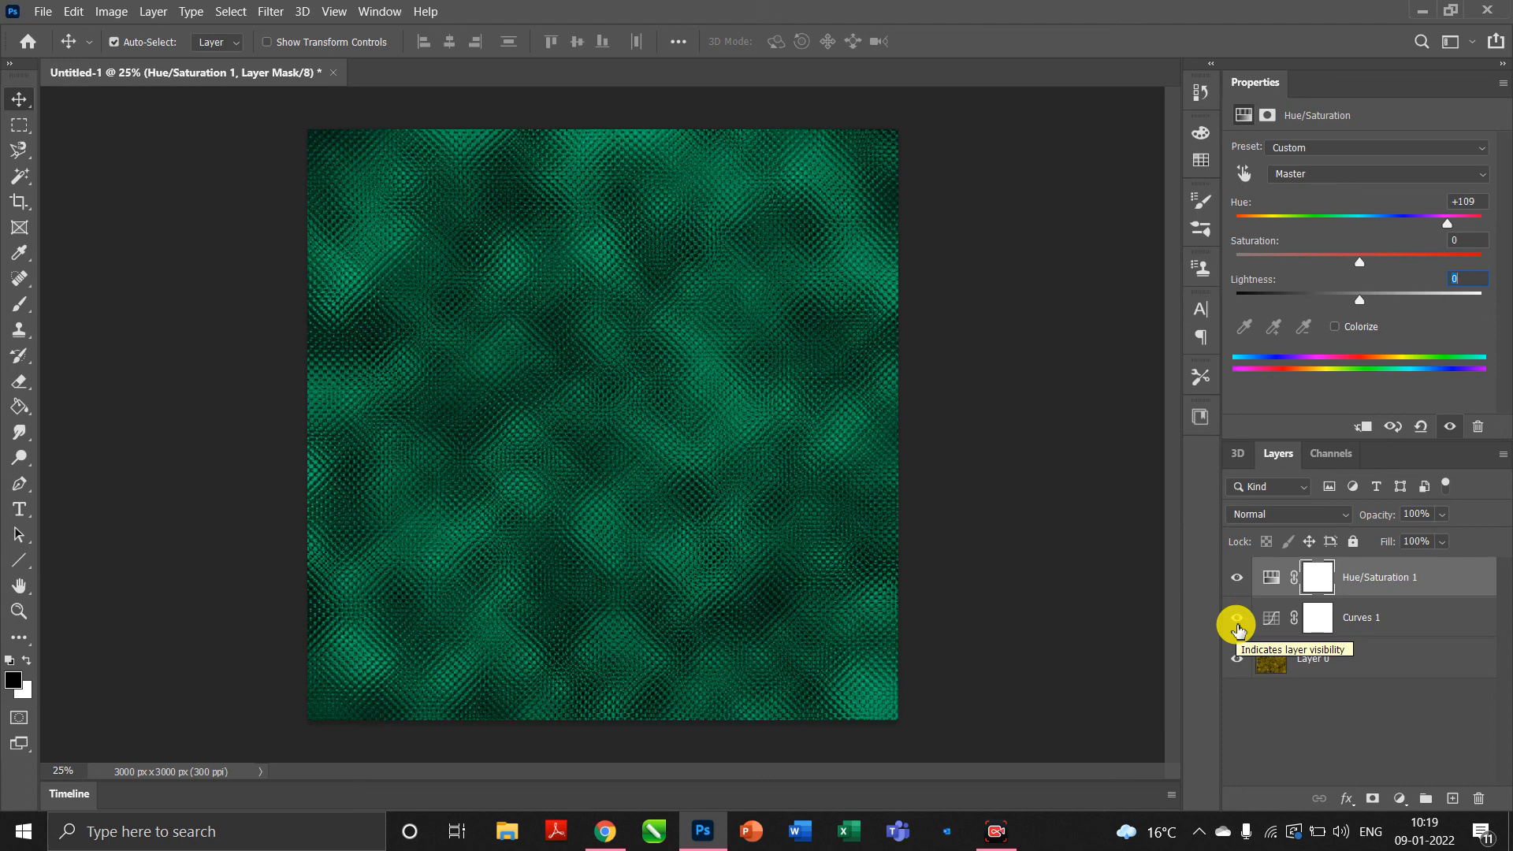
left_click(1376, 659)
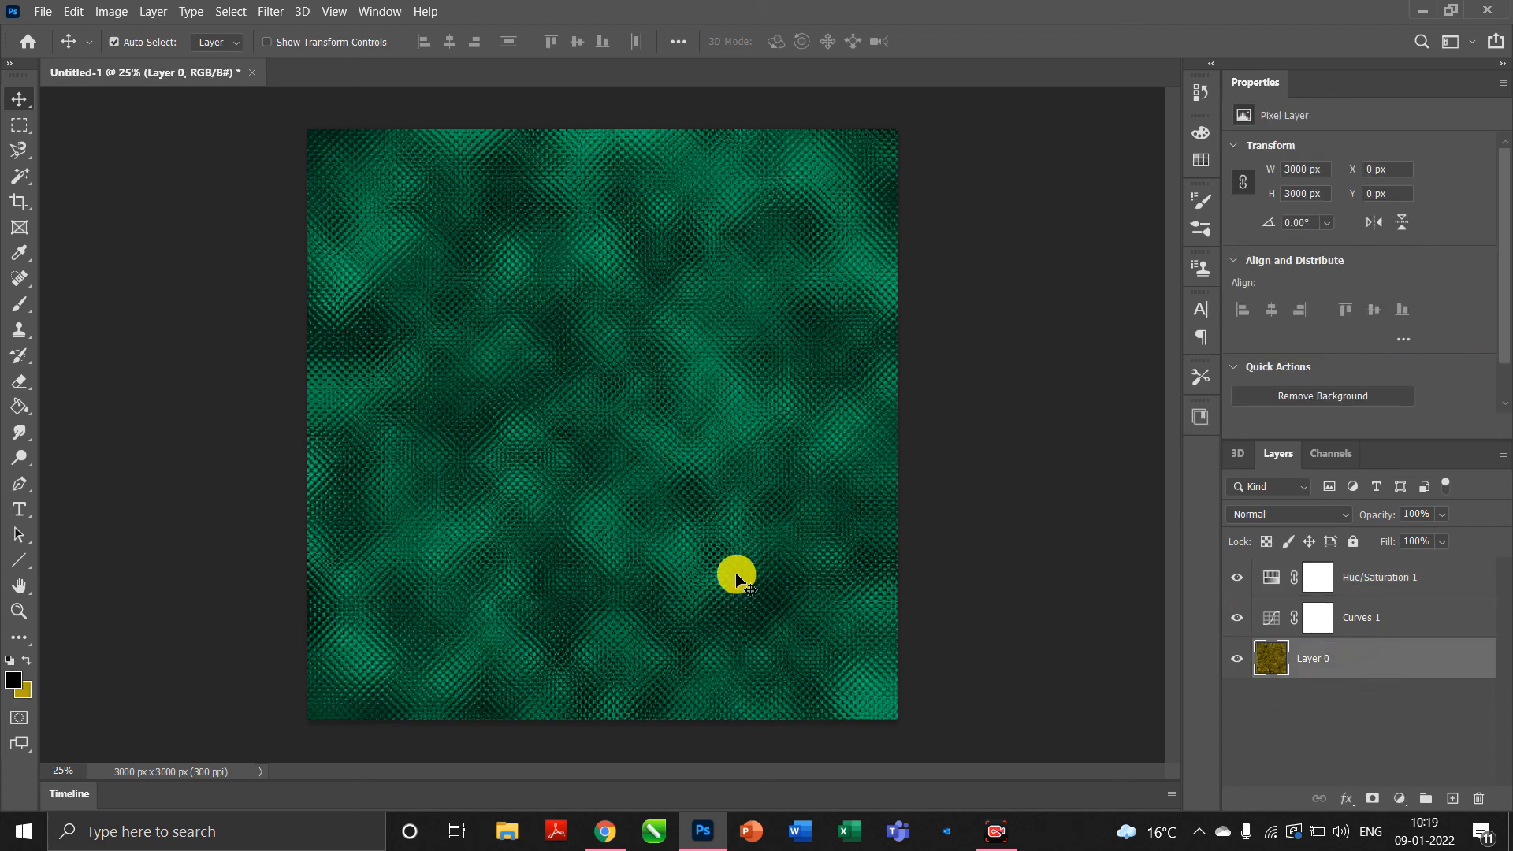
mouse_move(999, 838)
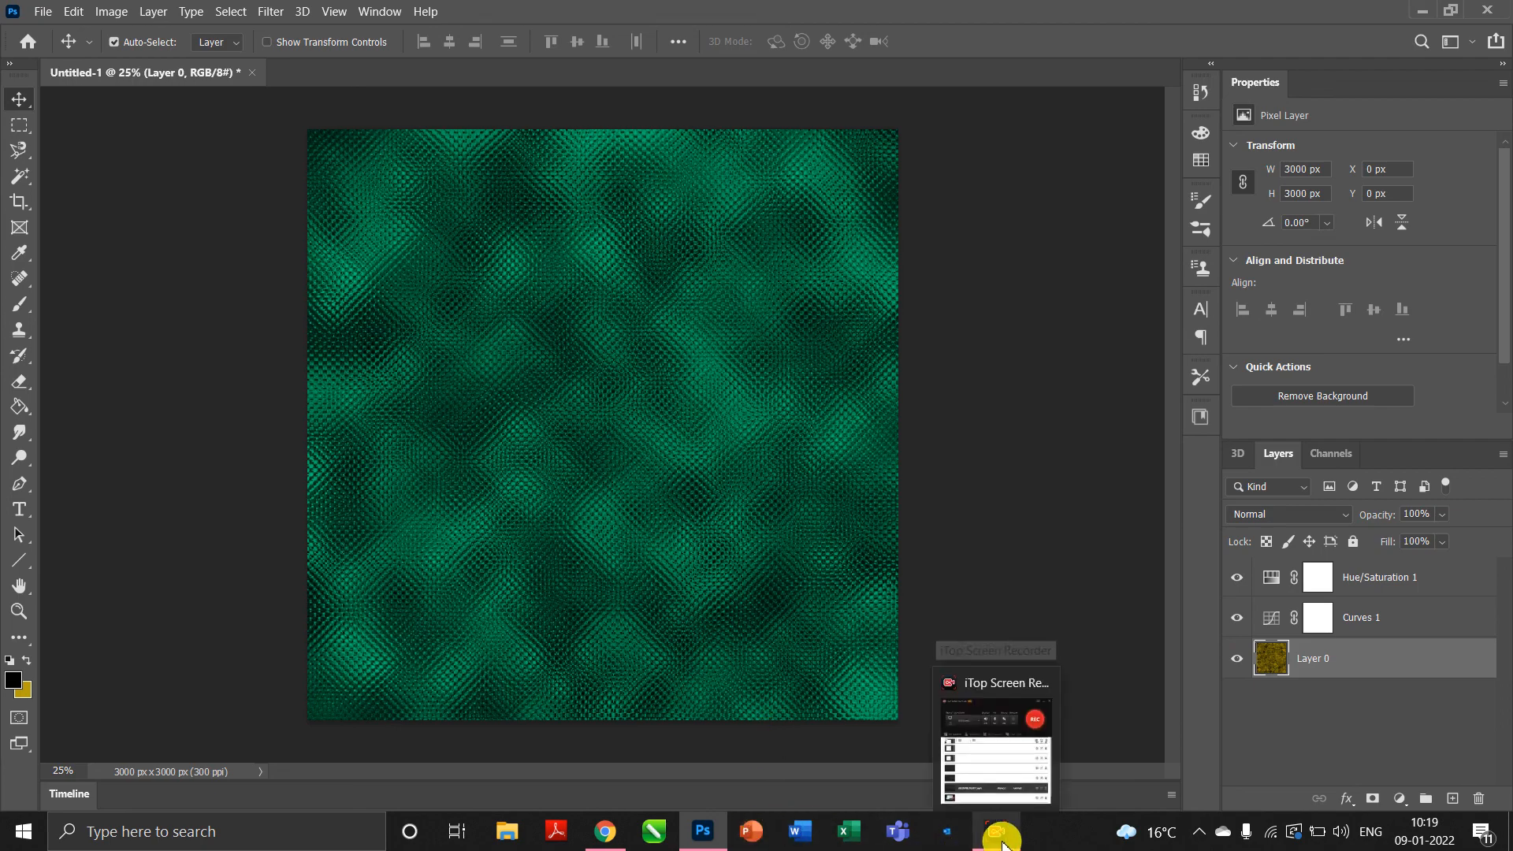